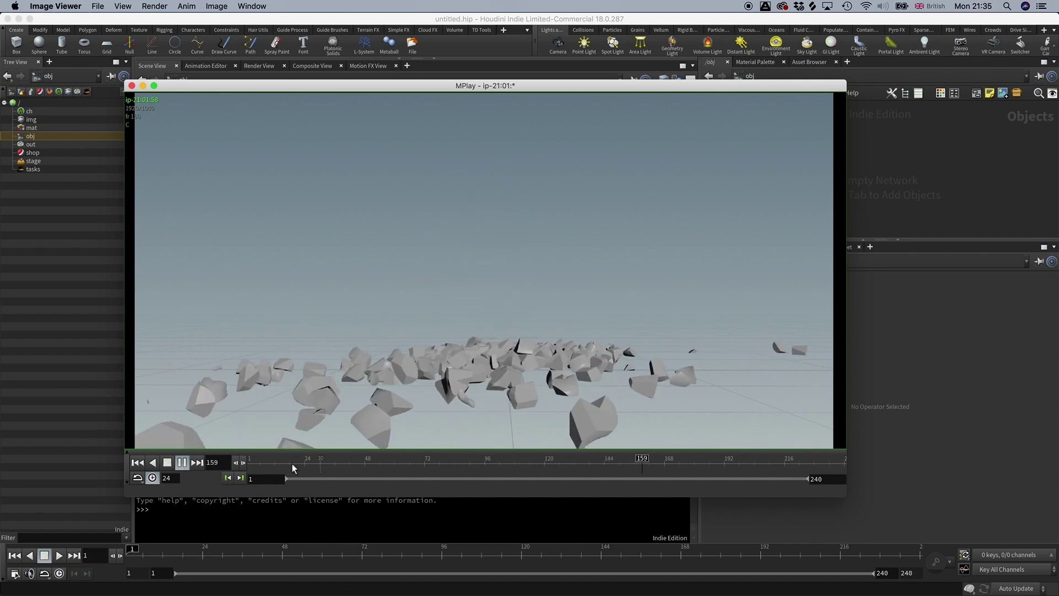
Stop the preview playback and minimize the MPlay window
left_click(168, 463)
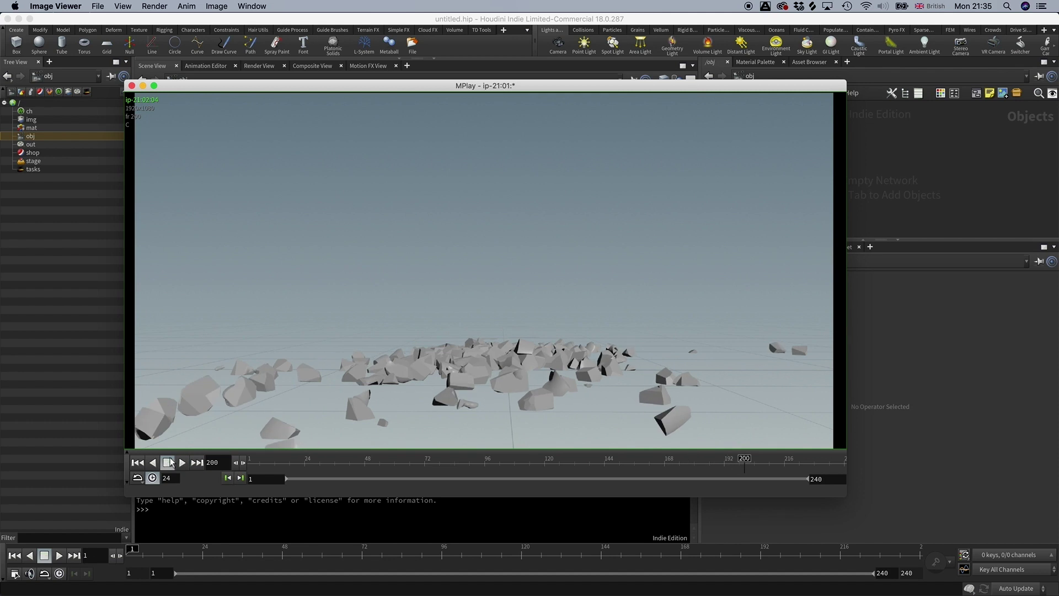
left_click(142, 86)
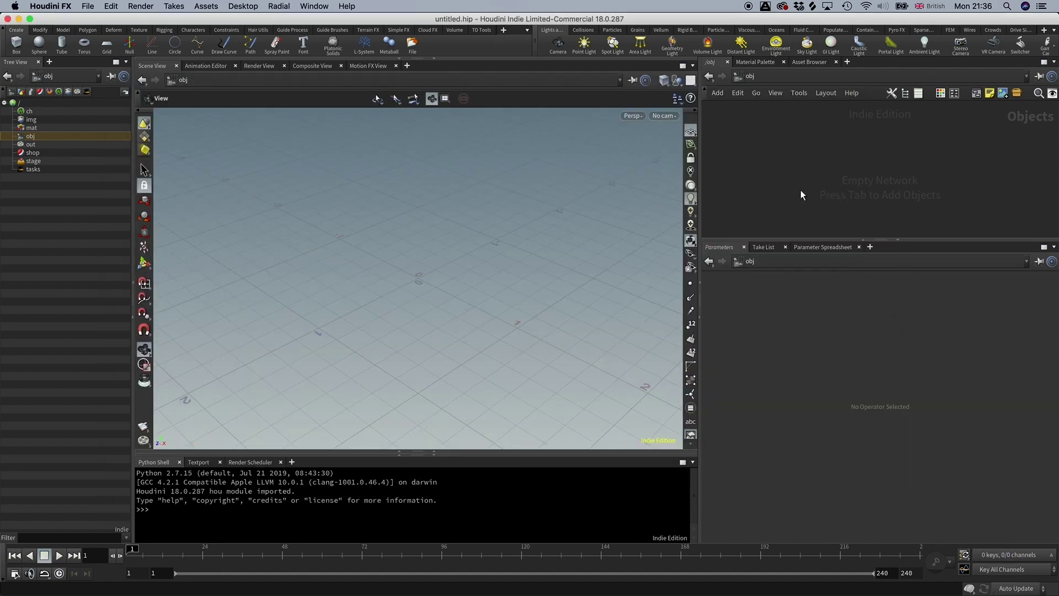
Add a Mocap Biped 3 character to the empty object network
key("Tab")
type("mocap")
key("Down")
key("Down")
key("Down")
key("Return")
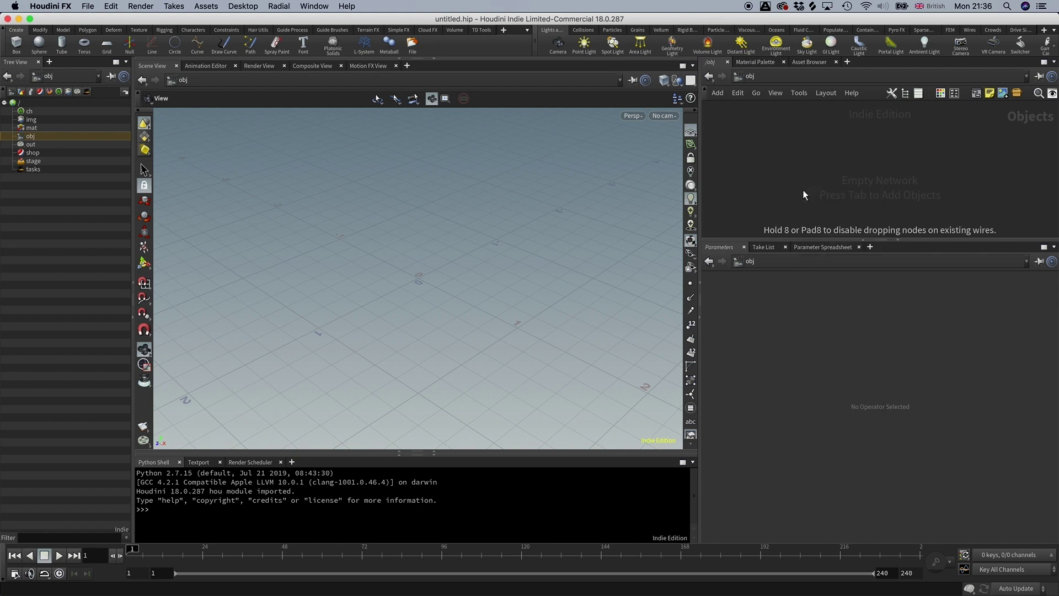
left_click(802, 190)
Give the biped the Injured clip SideFX_Male_walk_fall_prone_v001 with Inplace Animation off, and scrub the motion to frame 89
left_click(801, 364)
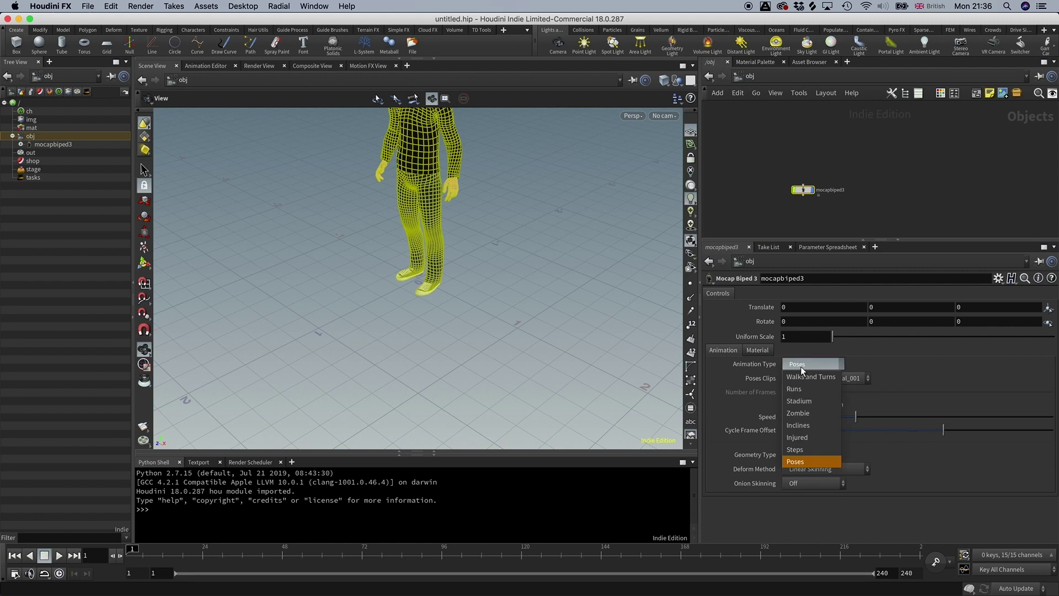
left_click(808, 437)
left_click(807, 378)
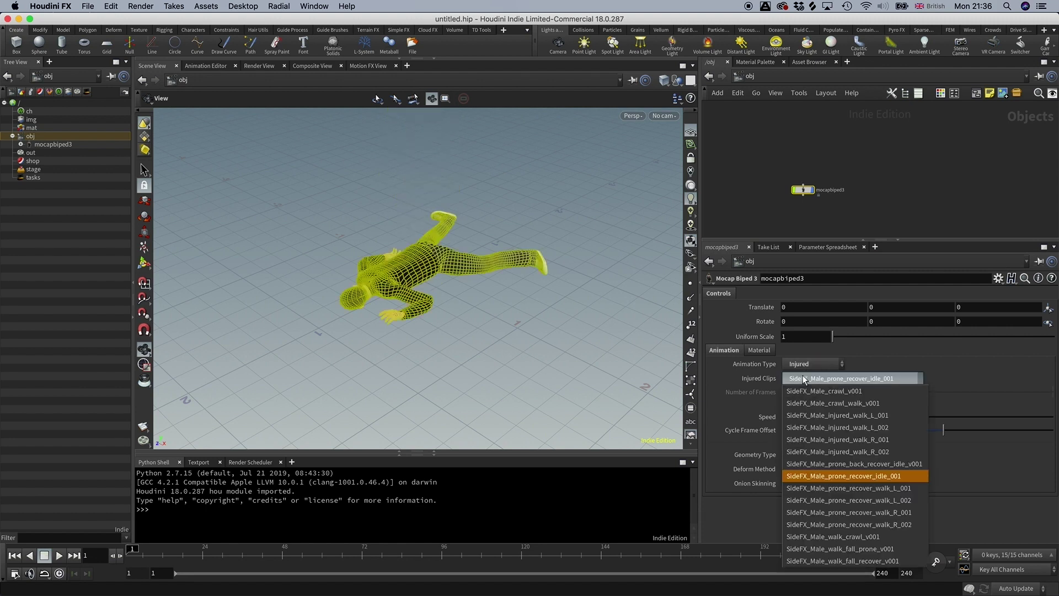
left_click(840, 548)
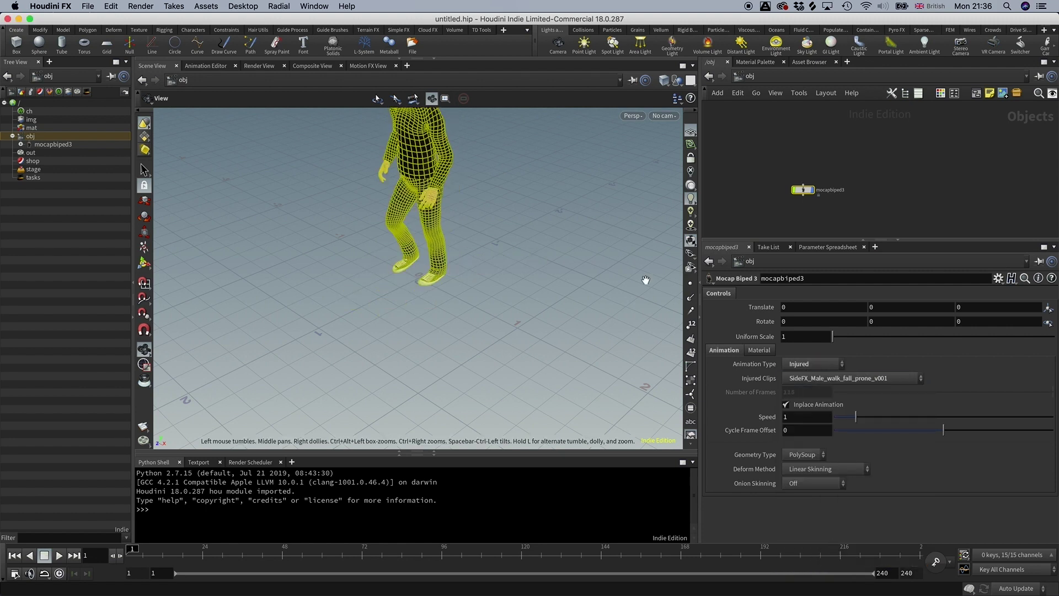
left_click(786, 405)
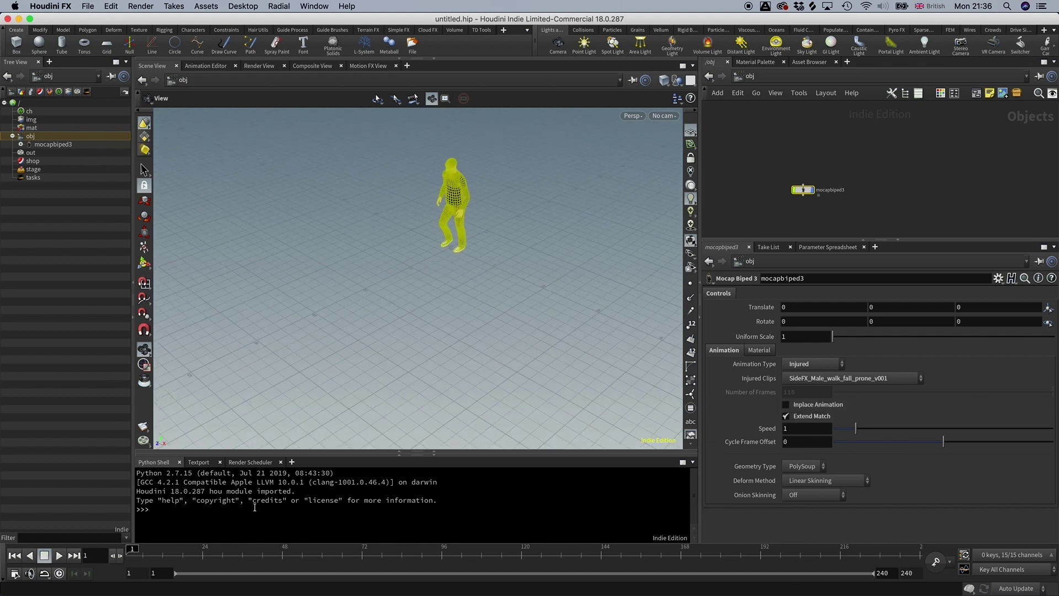
left_click_drag(168, 555, 417, 532)
key("Delete")
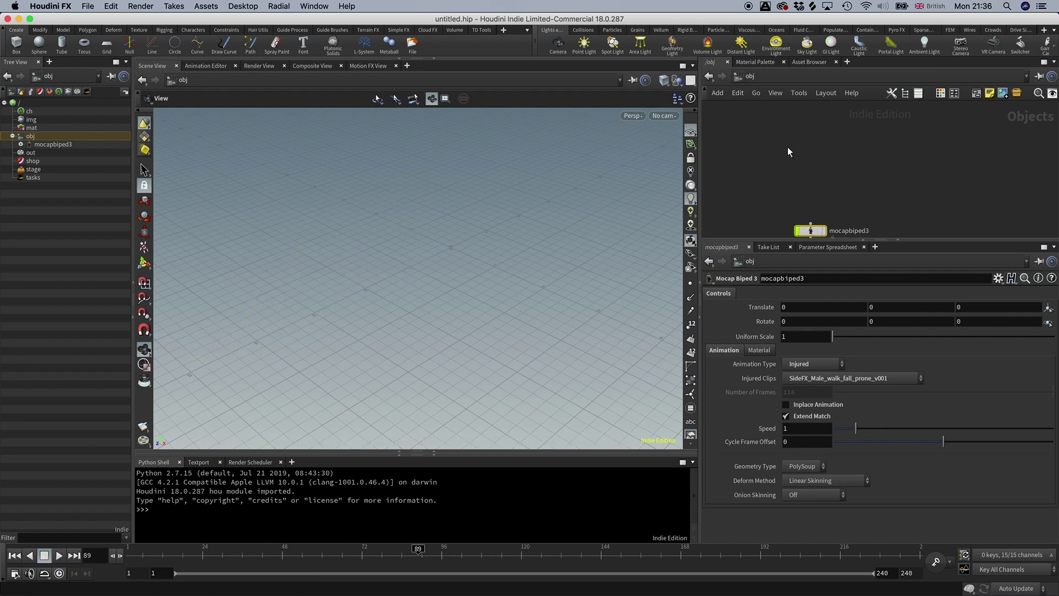
Create a Geometry object in the object network and go inside it
key("Tab")
type("geo")
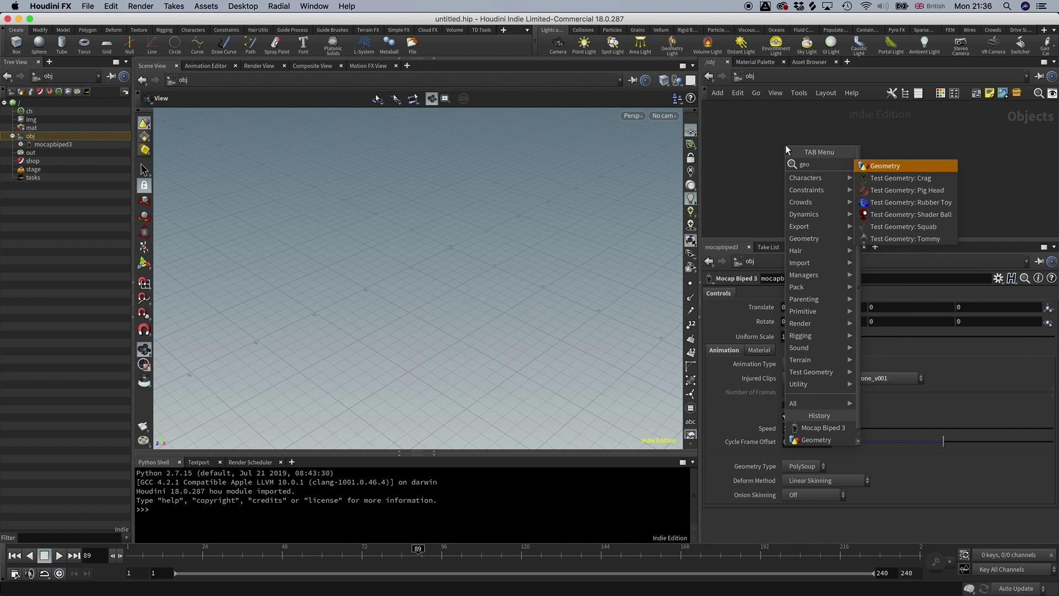
key("Return")
key("Return")
double_click(786, 145)
Add an Object Merge node inside the geometry object and rename it GET_anim
key("Tab")
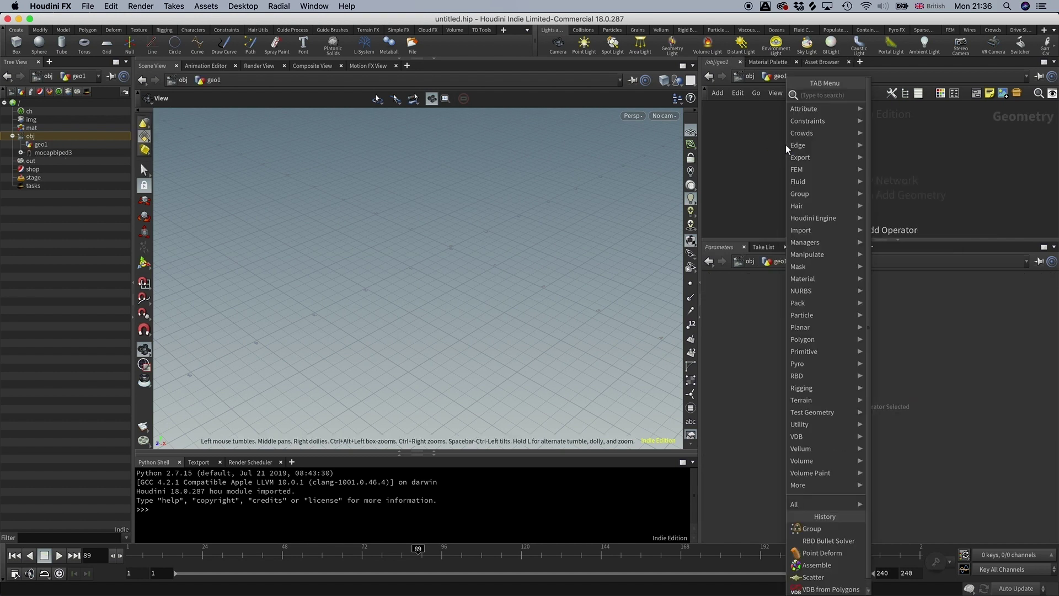
type("object merg")
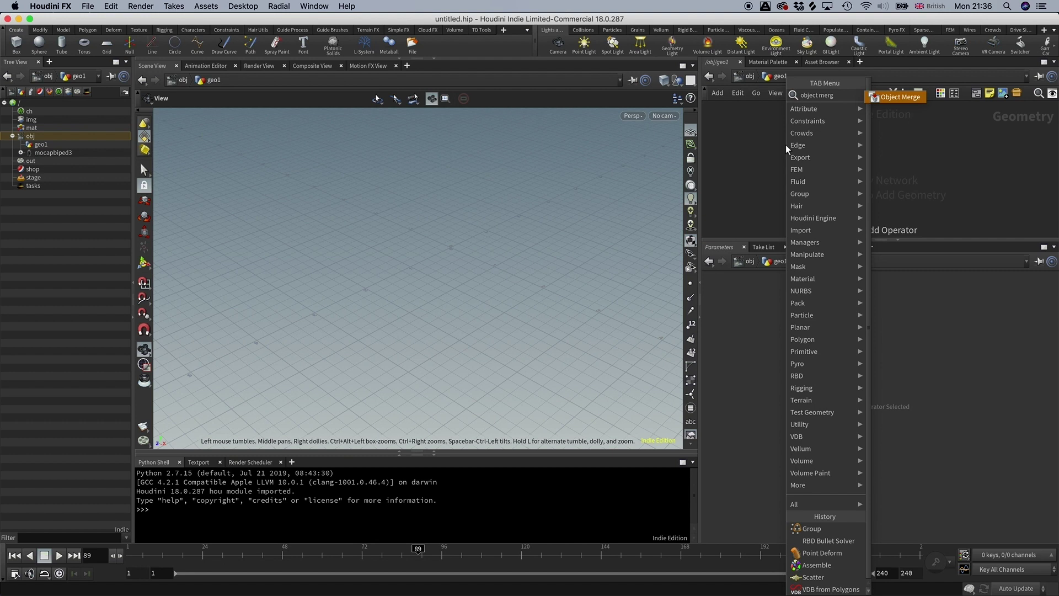
key("Return")
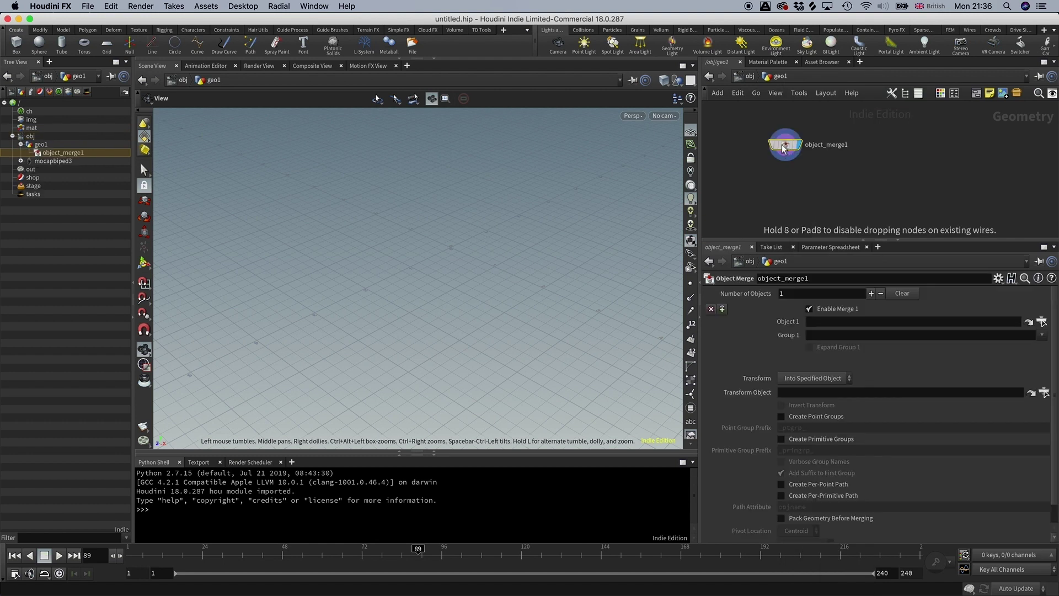
double_click(813, 144)
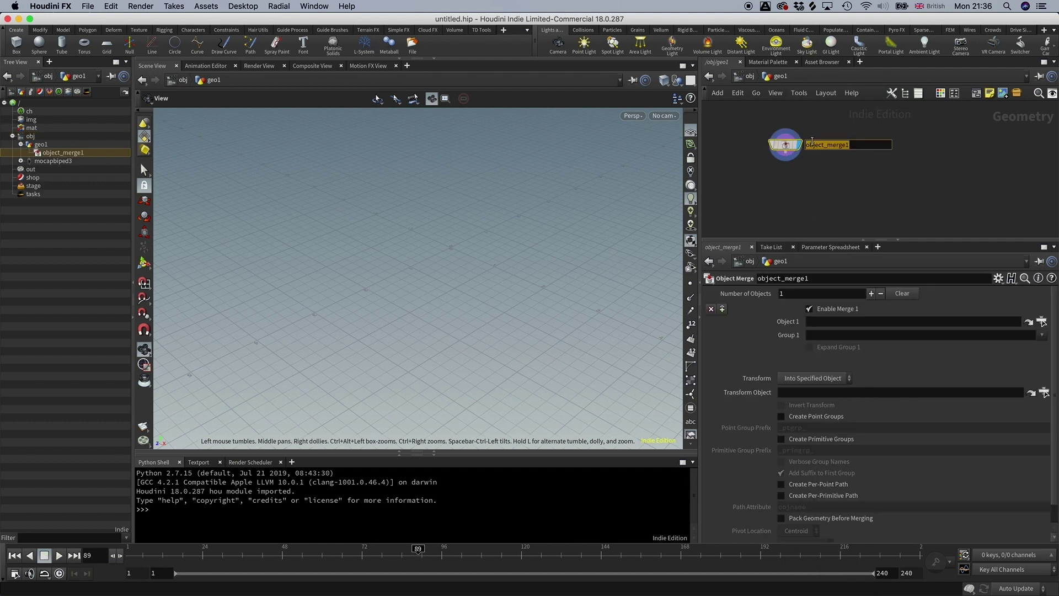
type("GET_anim")
key("Return")
Set Object 1 of GET_anim to the skin_geo_deform node inside geo_skin of mocapbiped3
left_click(1041, 321)
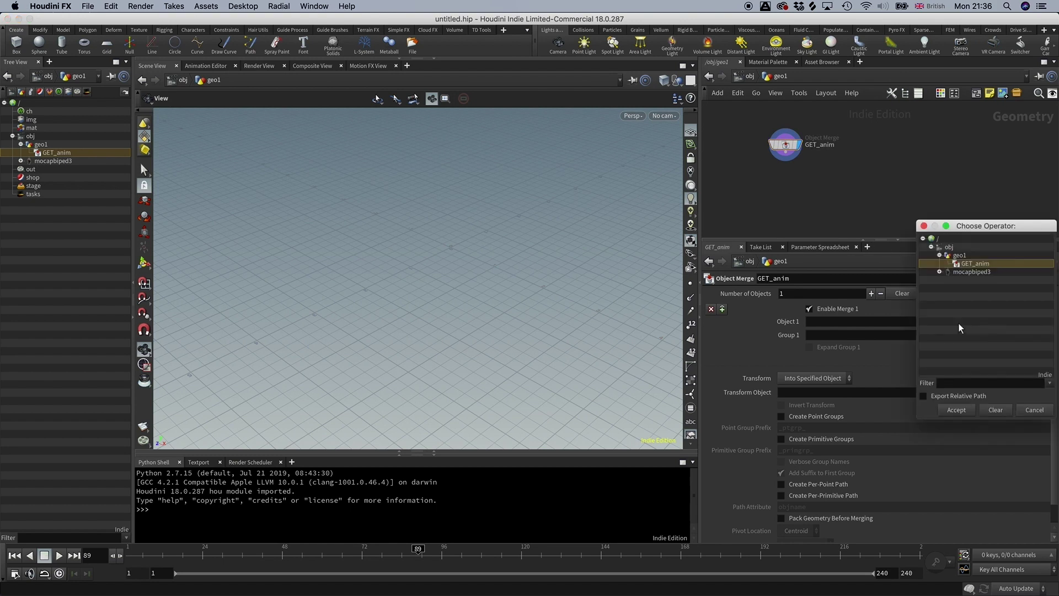
left_click(939, 271)
left_click_drag(961, 224, 878, 148)
scroll(902, 209, "down", 5)
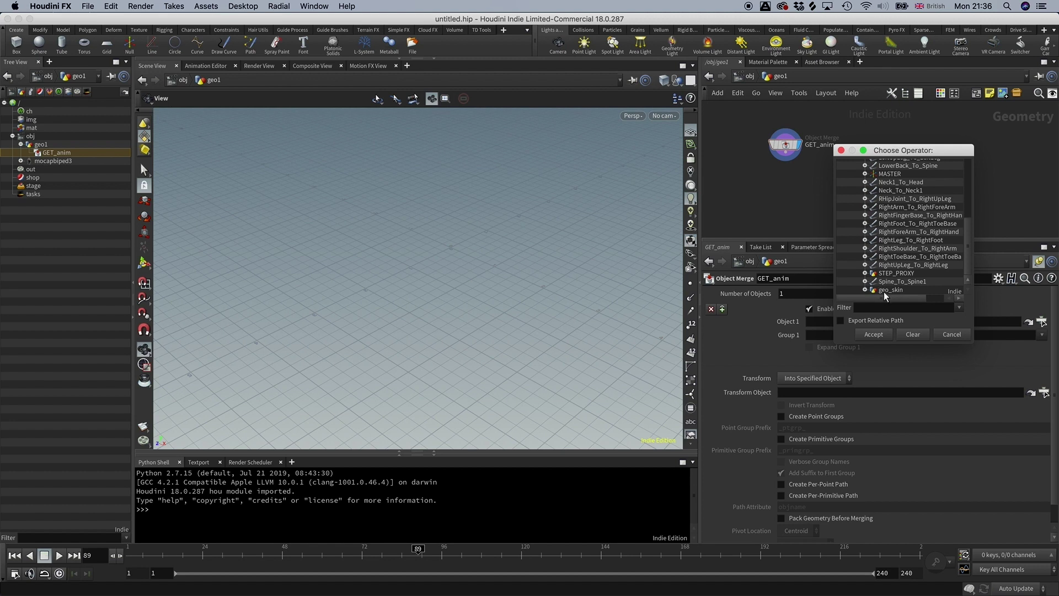
left_click(864, 289)
scroll(904, 226, "down", 2)
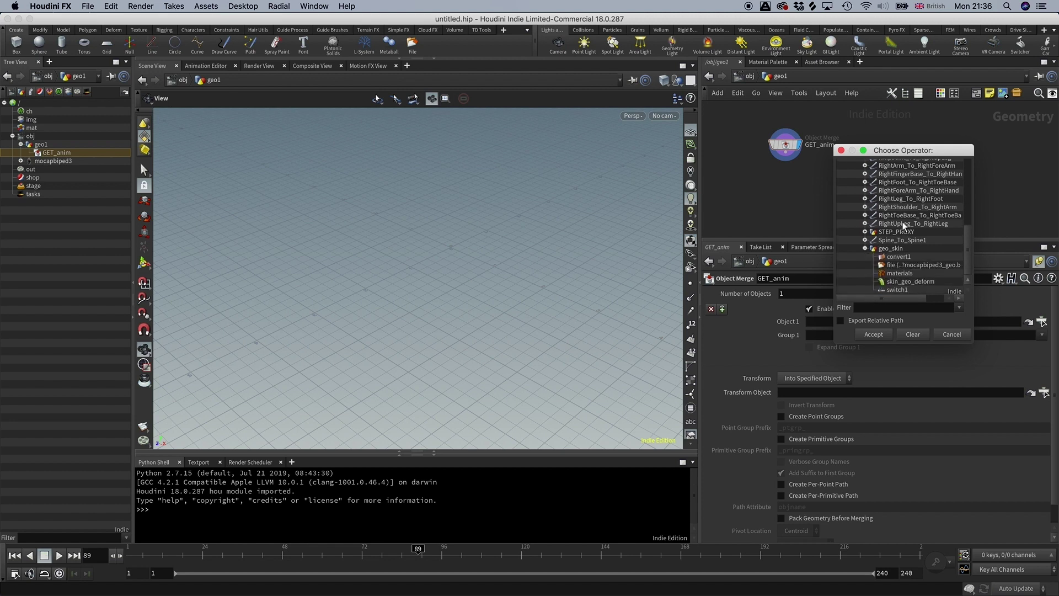
left_click(895, 282)
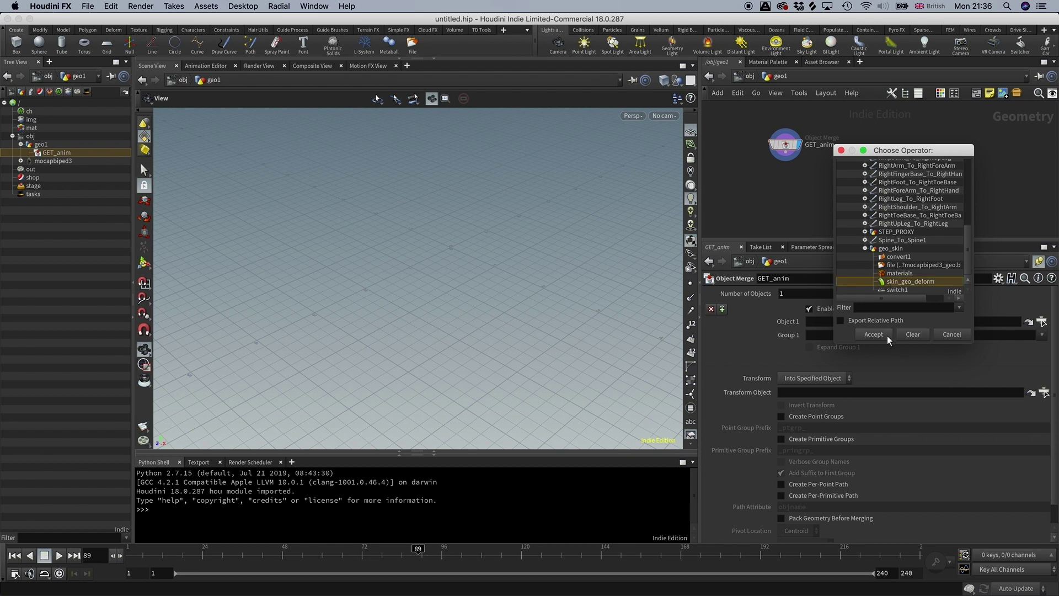
left_click(881, 336)
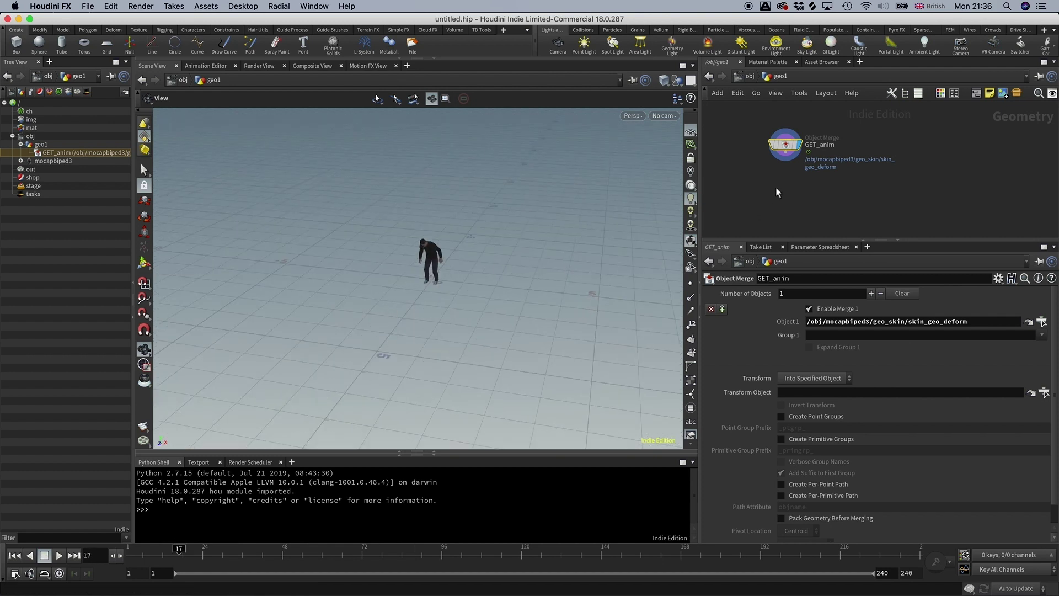
Add a Transform node fed by GET_anim and set its uniform scale to 5
key("Tab")
type("trans")
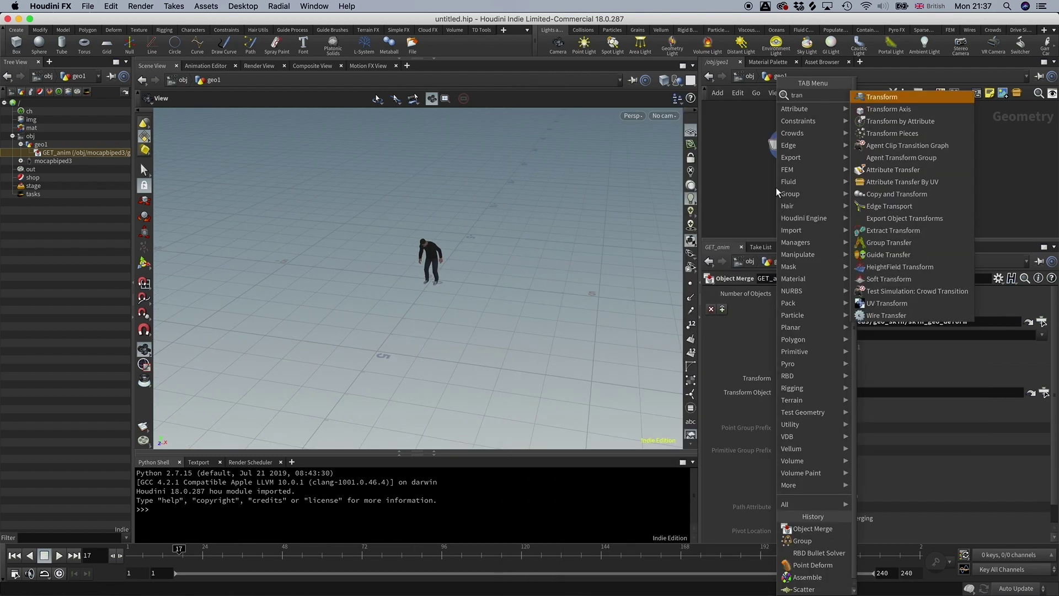
key("Return")
left_click(776, 188)
left_click(776, 187)
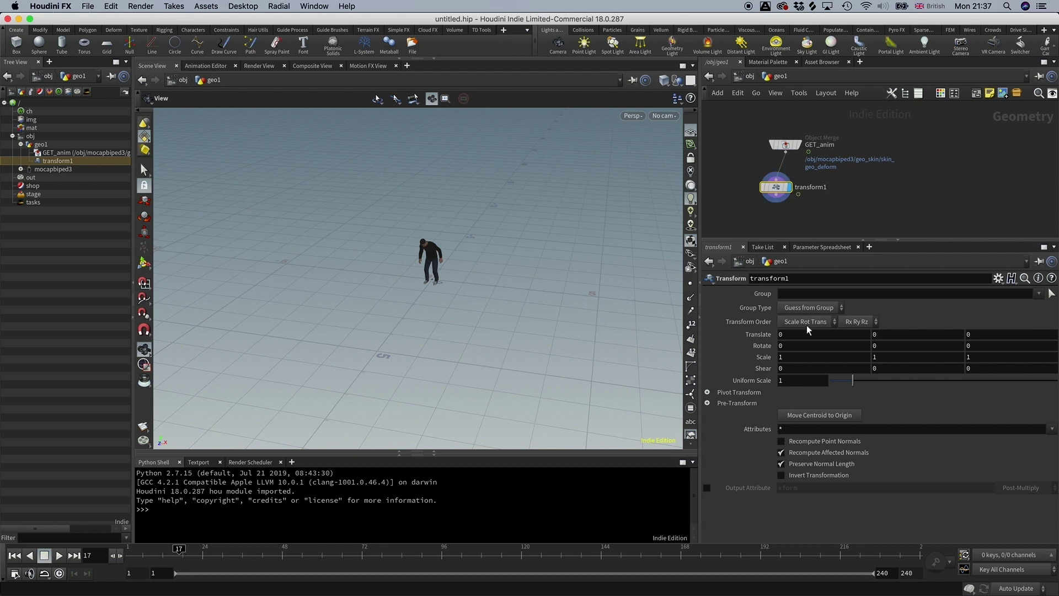
double_click(770, 380)
type("5")
key("Return")
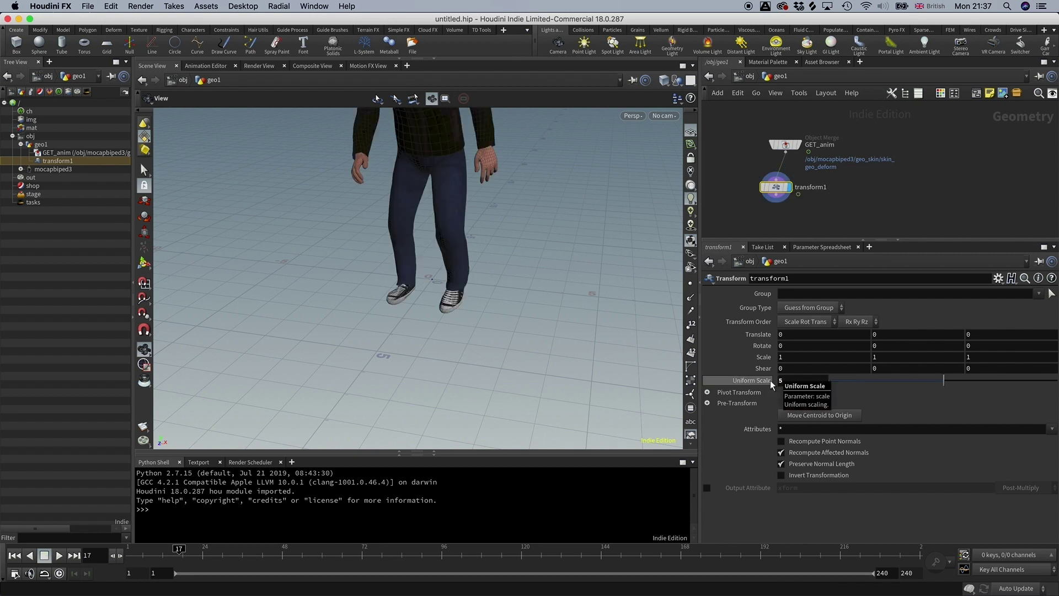
Scrub to frame 8 to view the scaled character, and line up the Transform node beneath GET_anim
left_click_drag(282, 300, 296, 265)
left_click_drag(185, 553, 151, 531)
left_click_drag(326, 319, 423, 261)
middle_click_drag(820, 204, 843, 167)
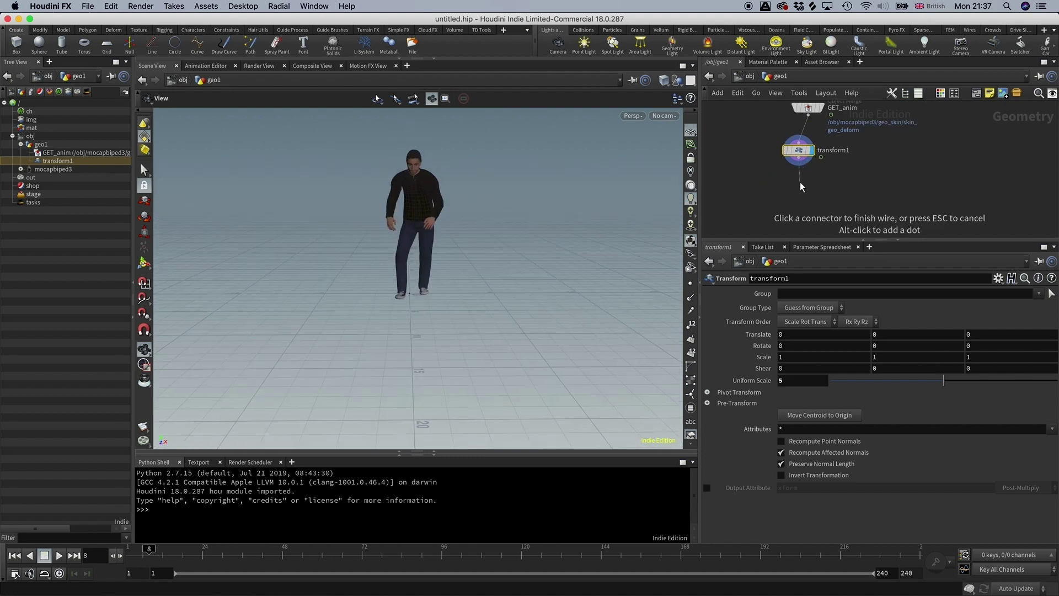
left_click(799, 163)
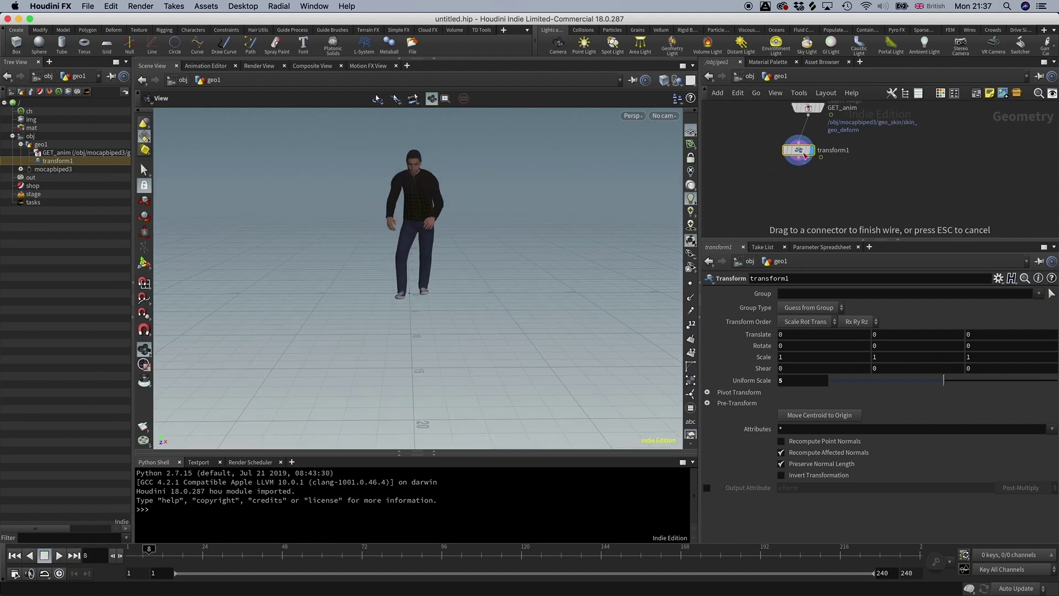
left_click_drag(799, 175, 806, 143)
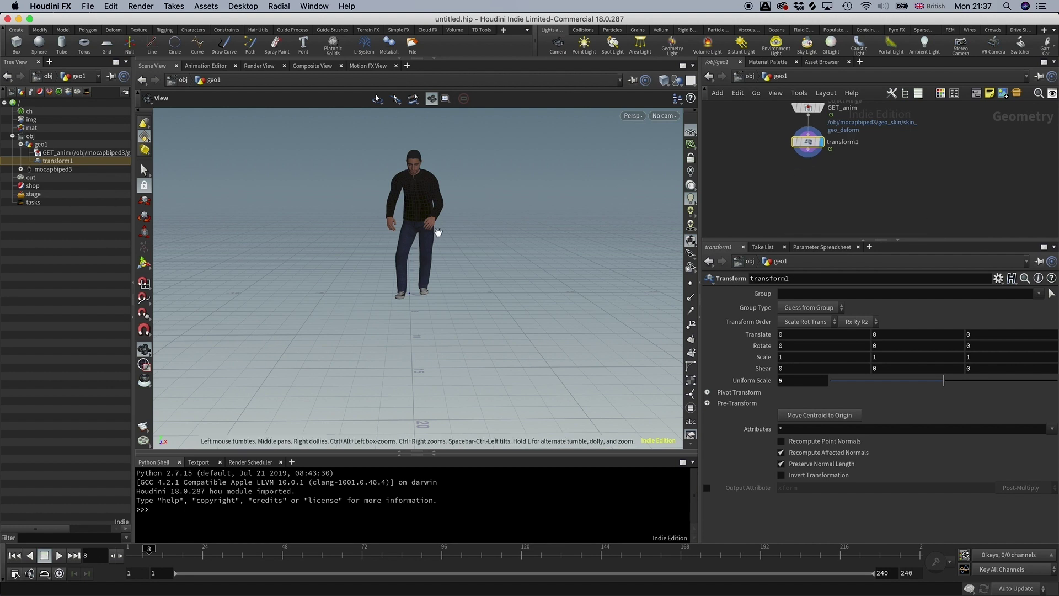
Add a Time Shift node below the Transform node and set its frame to $FSTART
key("Tab")
type("t")
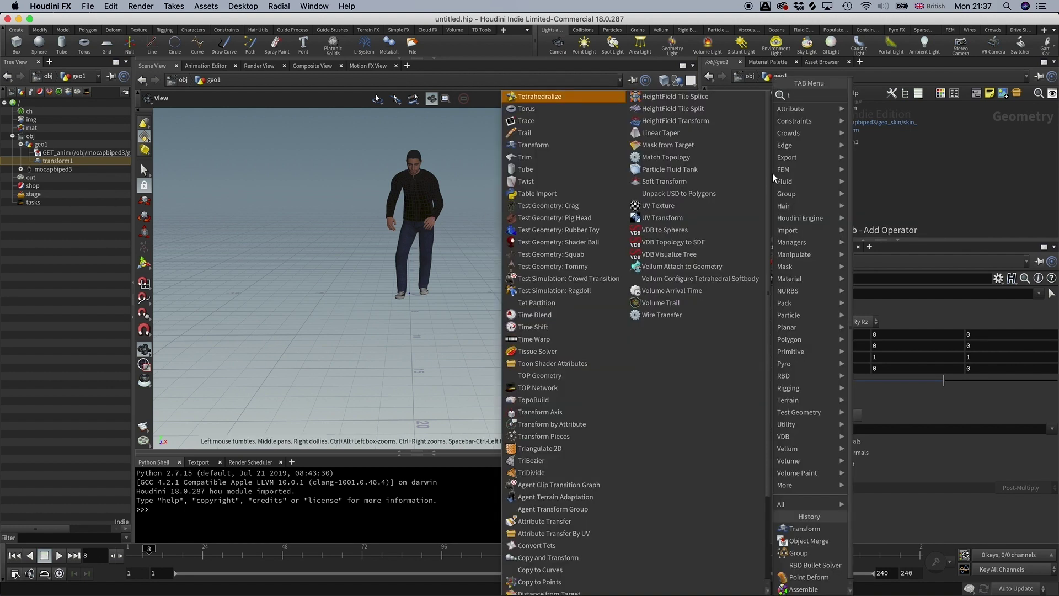
type("ime")
key("Down")
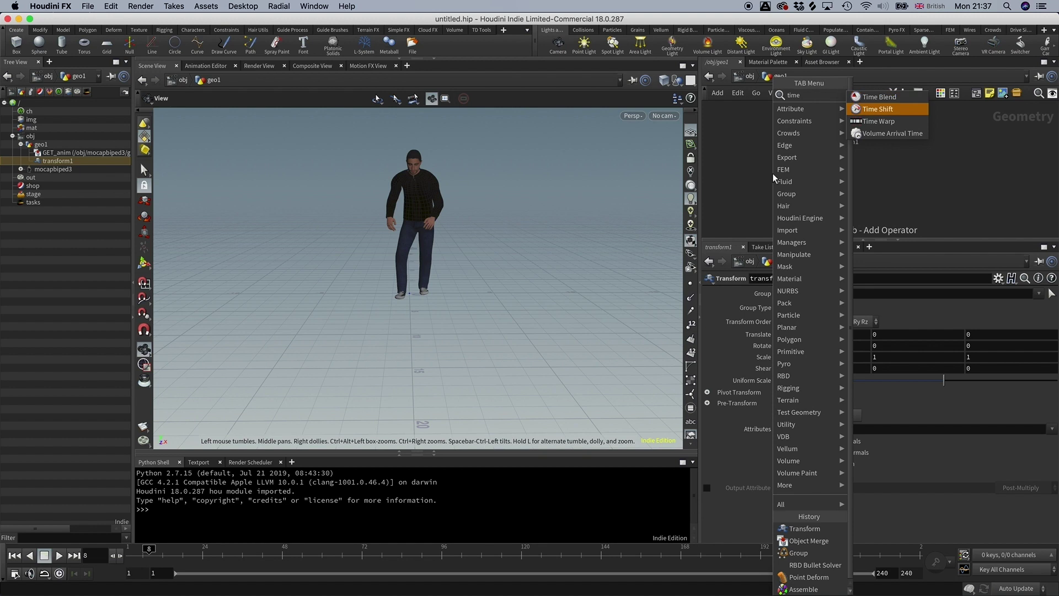
key("Return")
left_click(772, 174)
left_click(802, 175)
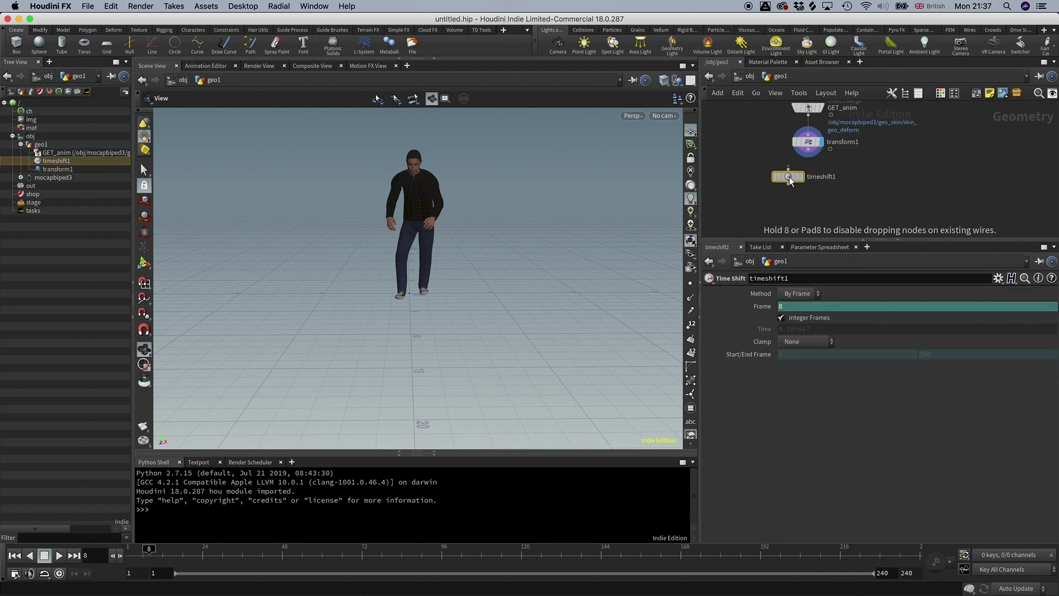
left_click(811, 307)
type("$FSTART")
key("Return")
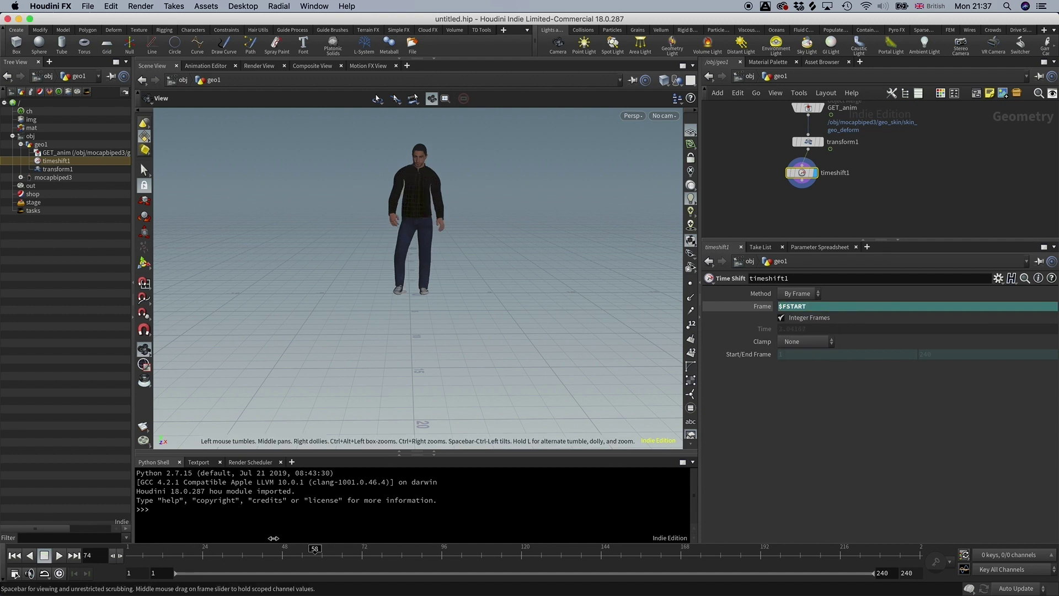
Scrub the timeline to frame 35 and examine the time-shifted character's mesh up close from several angles
left_click_drag(278, 546, 238, 548)
left_click_drag(395, 263, 425, 244)
right_click_drag(425, 245, 468, 288)
middle_click_drag(468, 289, 408, 347)
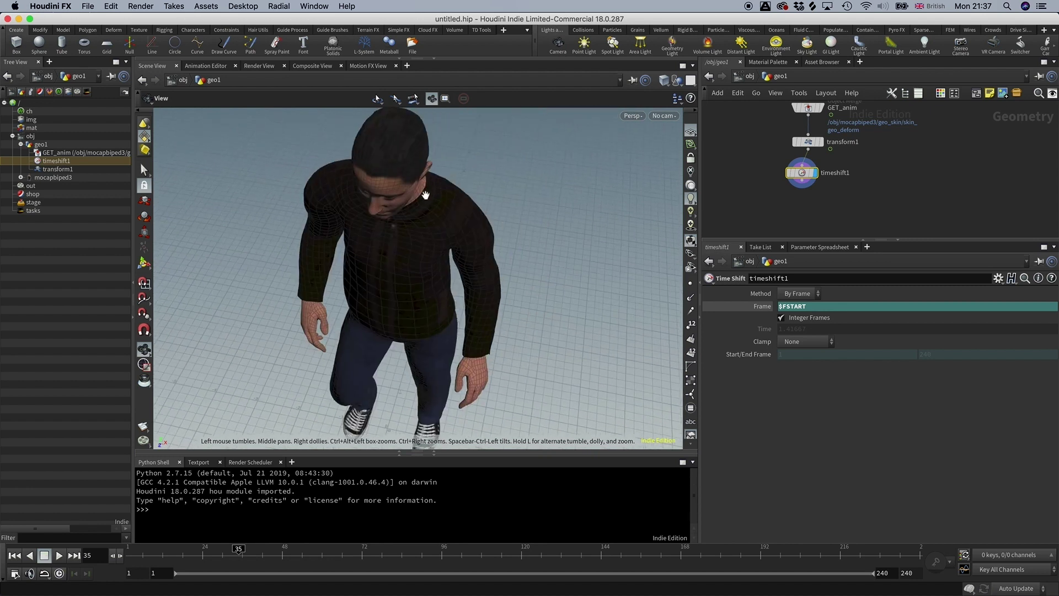
left_click_drag(423, 193, 459, 171)
middle_click_drag(458, 171, 407, 182)
right_click_drag(407, 182, 309, 221)
mouse_move(309, 221)
left_mouse_down()
mouse_move(279, 267)
mouse_move(313, 220)
left_mouse_up()
mouse_move(313, 220)
right_mouse_down()
mouse_move(333, 240)
mouse_move(317, 223)
right_mouse_up()
left_click_drag(317, 223, 396, 258)
Add a PolyFill node after the Time Shift node and display its result
middle_click_drag(806, 212, 798, 198)
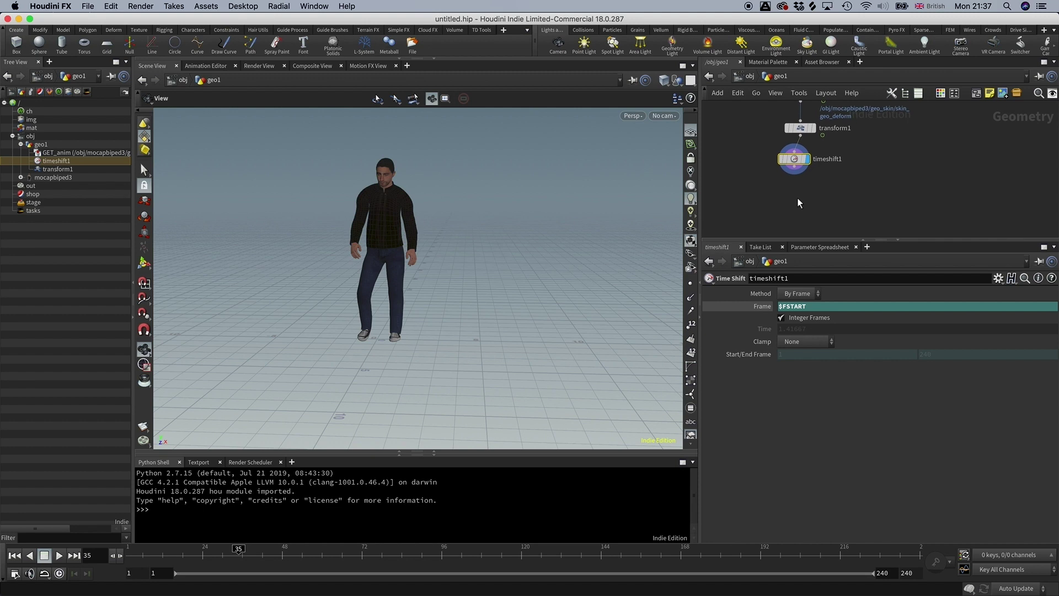
key("Tab")
type("polyf")
key("Return")
left_click(795, 197)
left_click_drag(790, 194, 795, 167)
left_click(802, 200)
Add a Voronoi Fracture node below PolyFill, with PolyFill as its first input
left_click_drag(414, 200, 447, 184)
middle_click_drag(899, 163, 902, 98)
key("Tab")
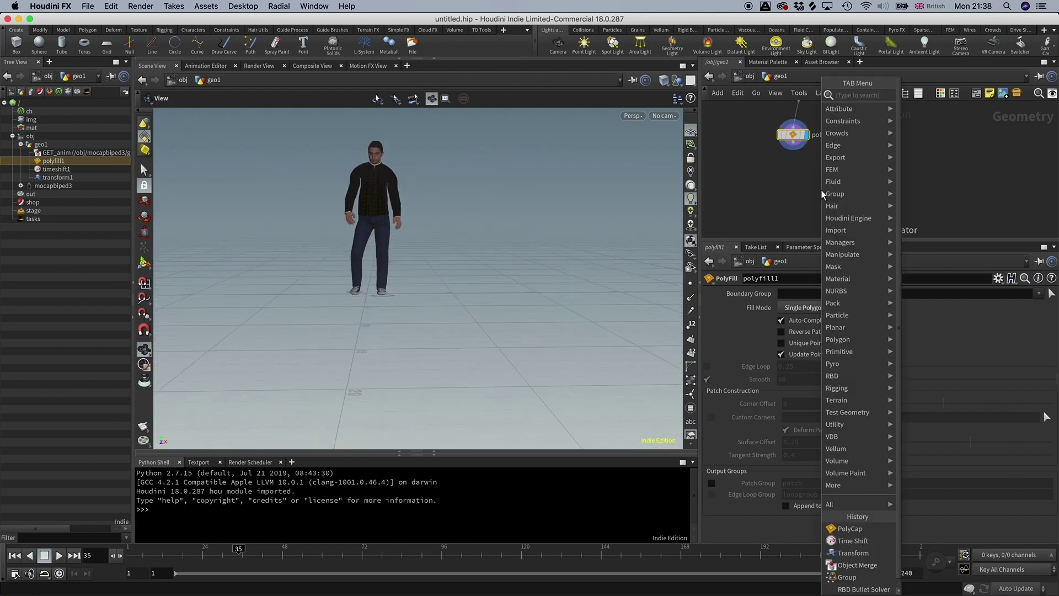
type("vor")
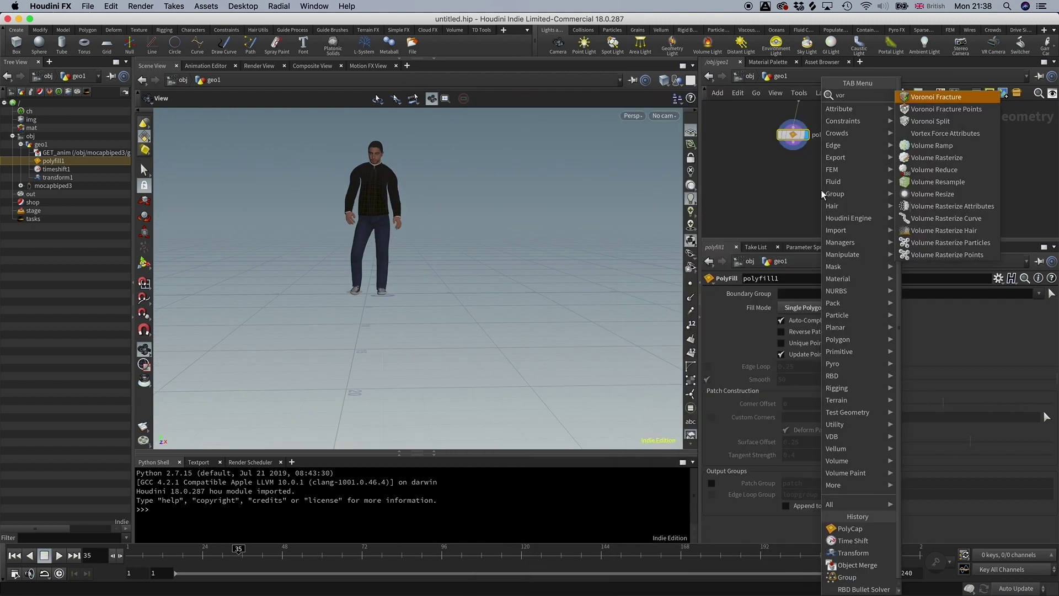
key("Return")
left_click(795, 193)
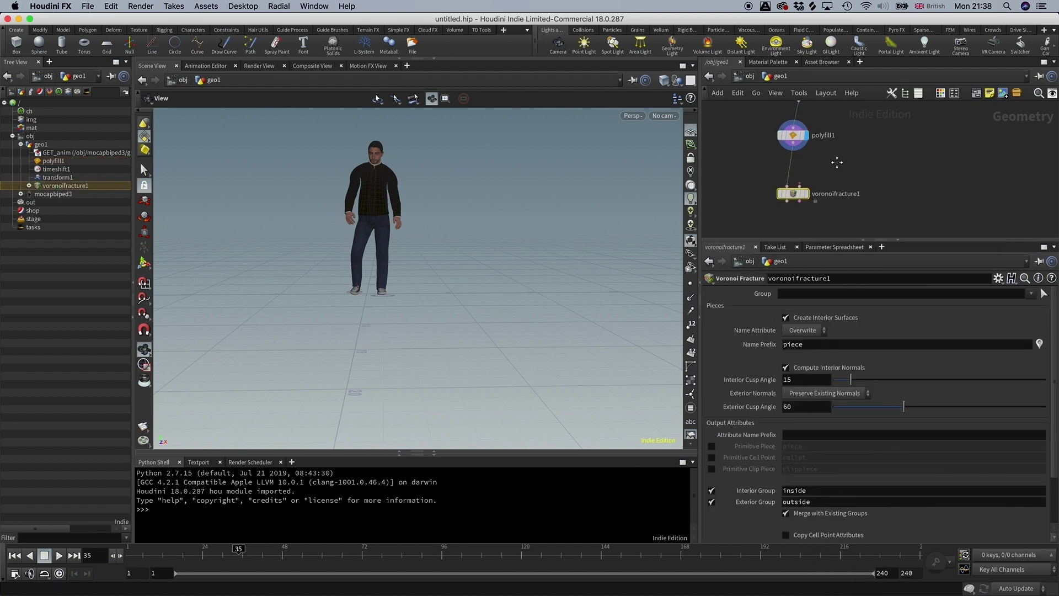
Add a VDB from Polygons node beside the Voronoi Fracture branch, feed it from PolyFill and display its result
middle_click_drag(842, 161, 808, 166)
left_click_drag(761, 196, 778, 196)
middle_click_drag(866, 125, 847, 151)
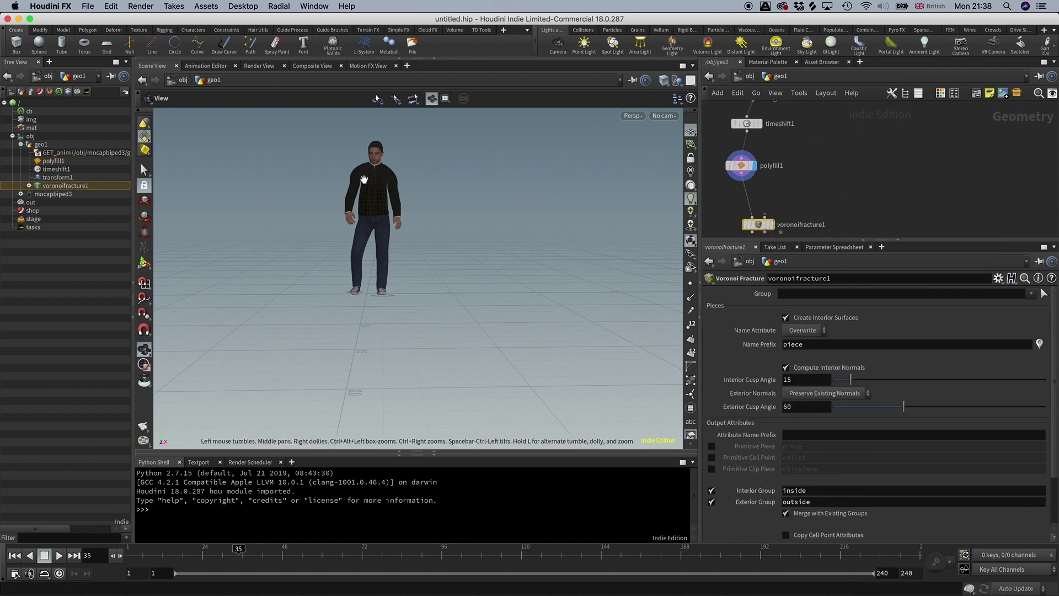
key("Tab")
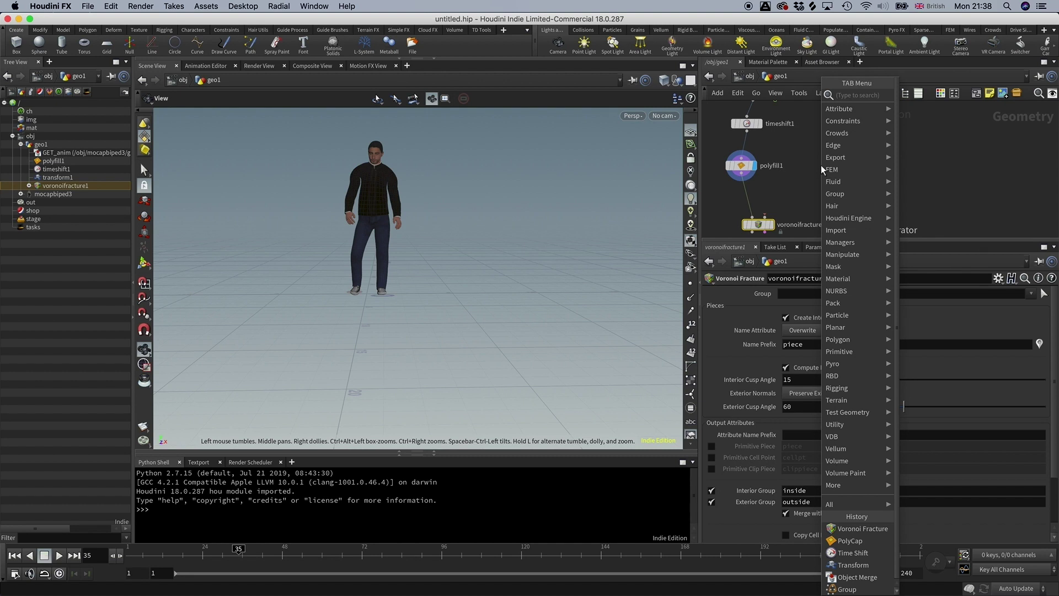
type("vd f")
key("Down")
key("Down")
key("Down")
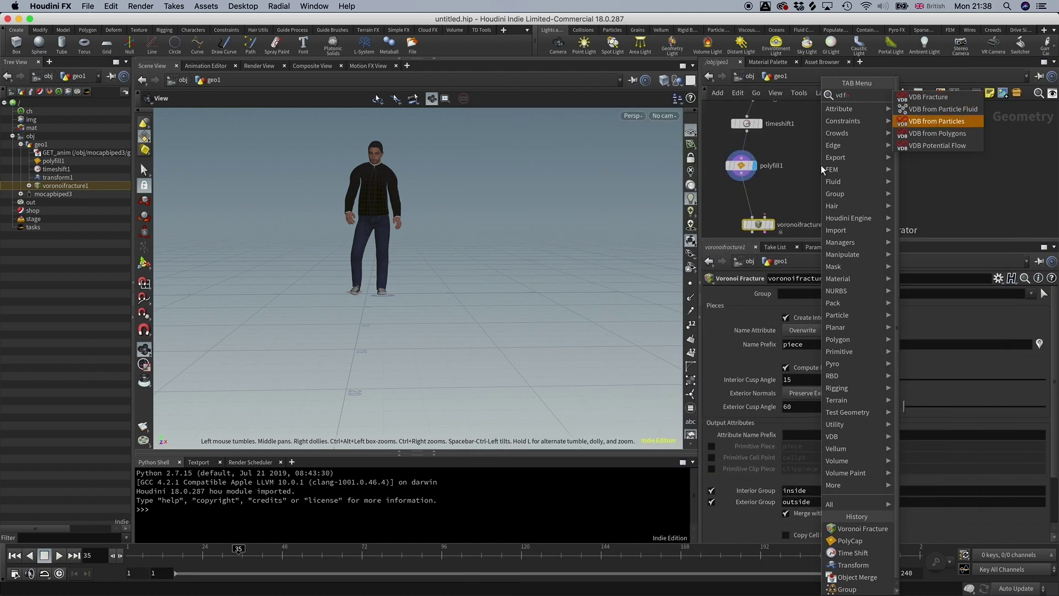
key("Return")
left_click(821, 175)
left_click_drag(747, 153, 817, 174)
left_click(835, 182)
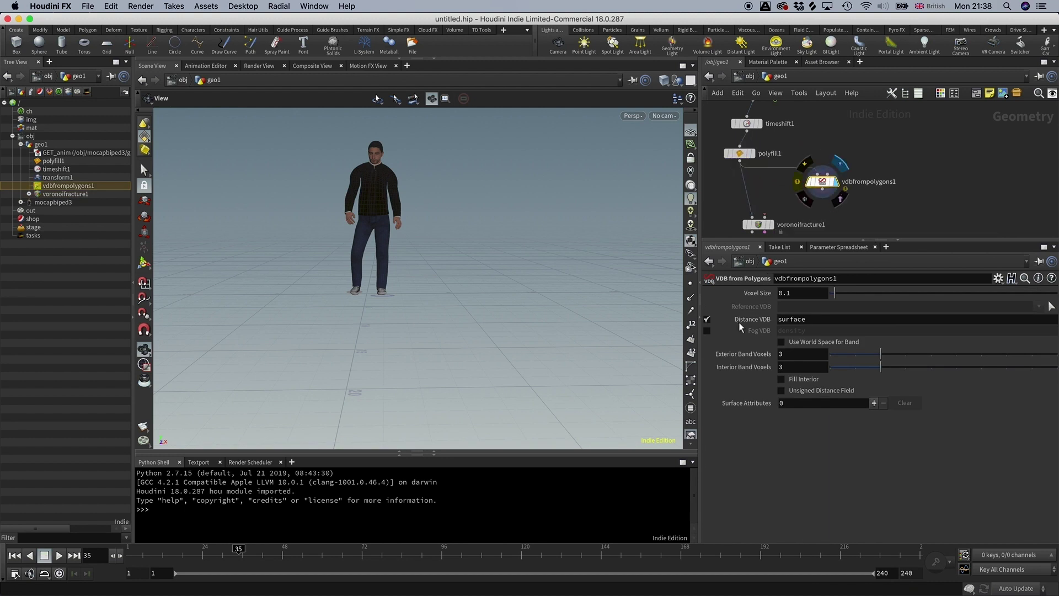
Make the VDB from Polygons node output a fog VDB named density instead of a distance VDB
left_click(707, 331)
left_click(706, 319)
middle_click_drag(852, 218, 857, 186)
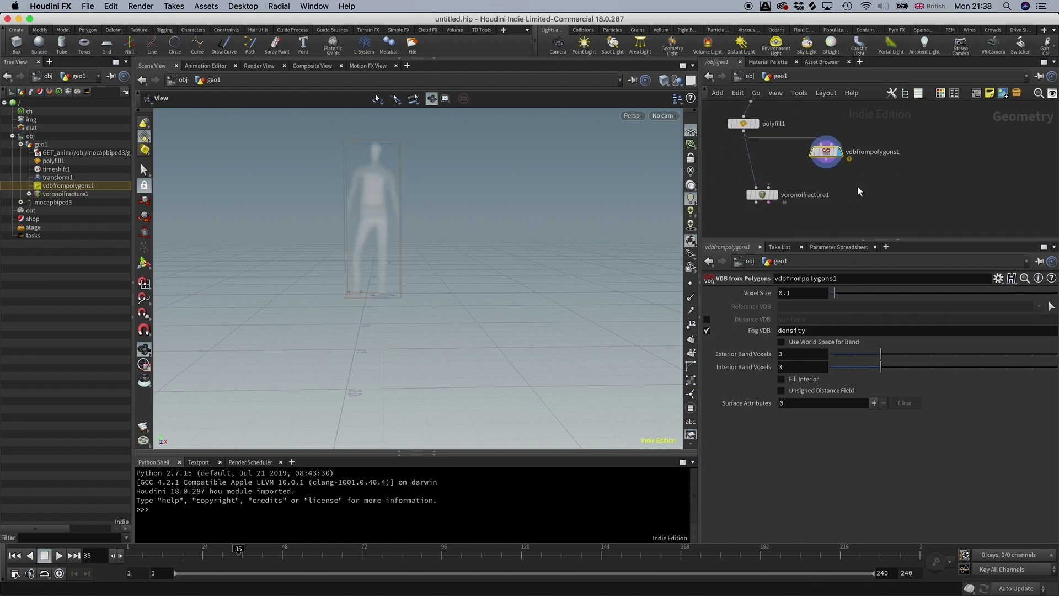
Add a Scatter node below VDB from Polygons, set Force Total Count to 200 and display the points
key("Tab")
type("sca")
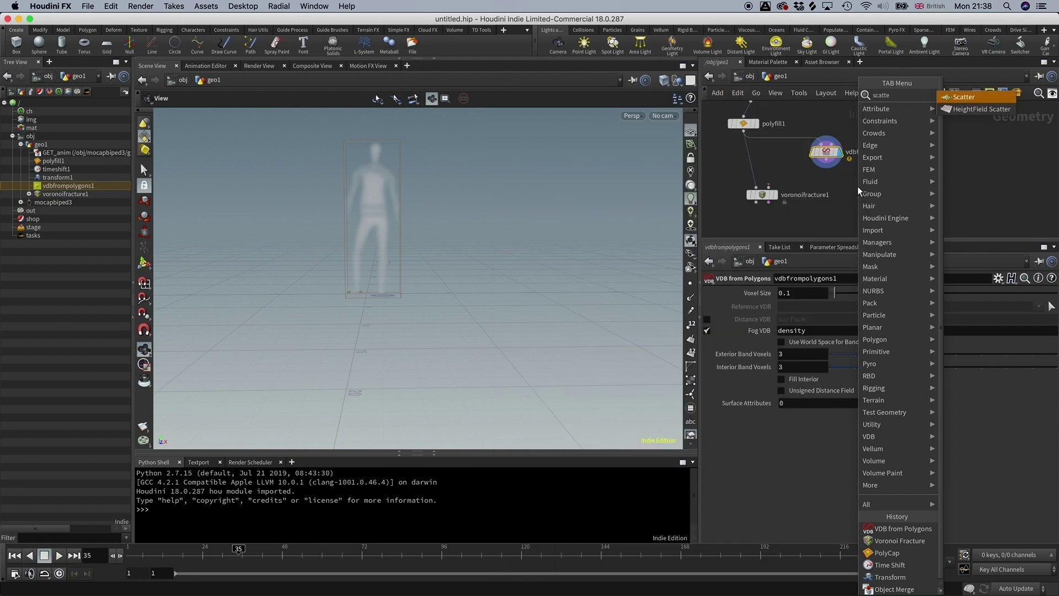
type("tte")
key("Return")
left_click(830, 191)
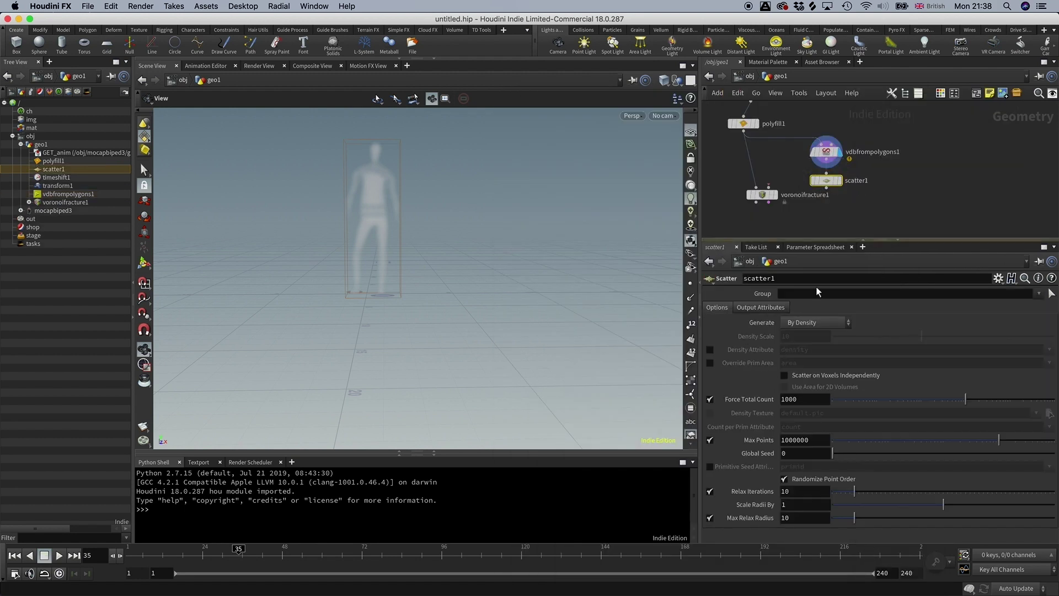
mouse_move(769, 397)
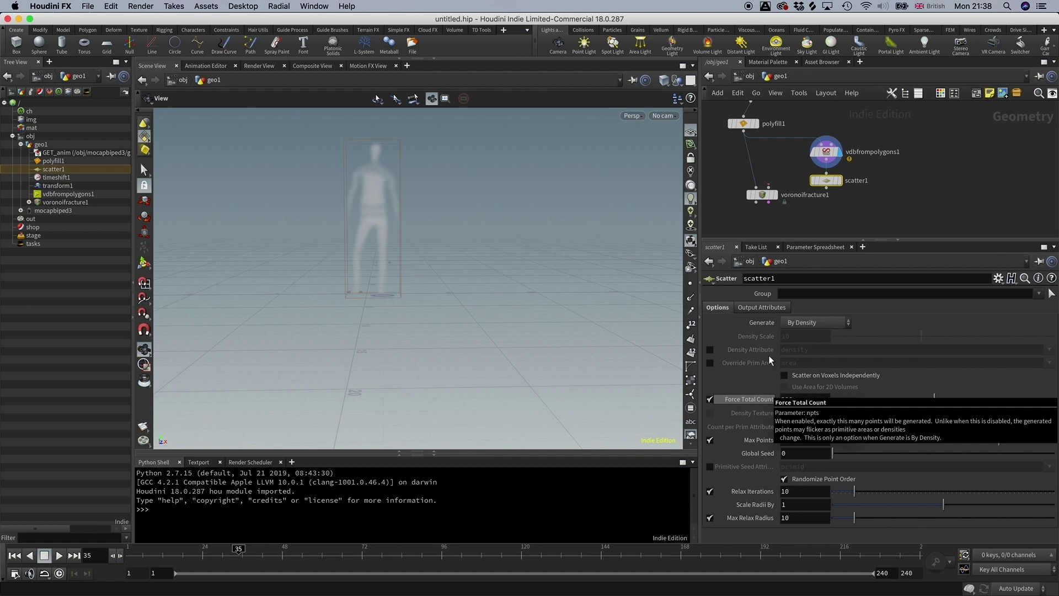
left_click(839, 181)
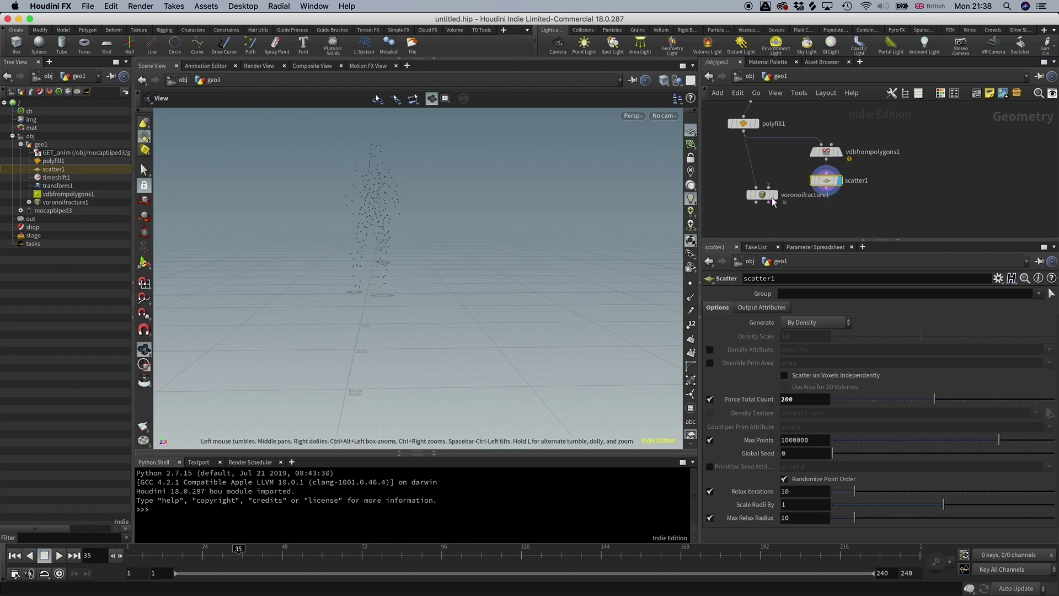
Feed the scattered points into the second input of the Voronoi Fracture node and display the fracture
left_click_drag(763, 195, 757, 214)
left_click(763, 206)
left_click(811, 191)
mouse_move(771, 216)
left_click(772, 197)
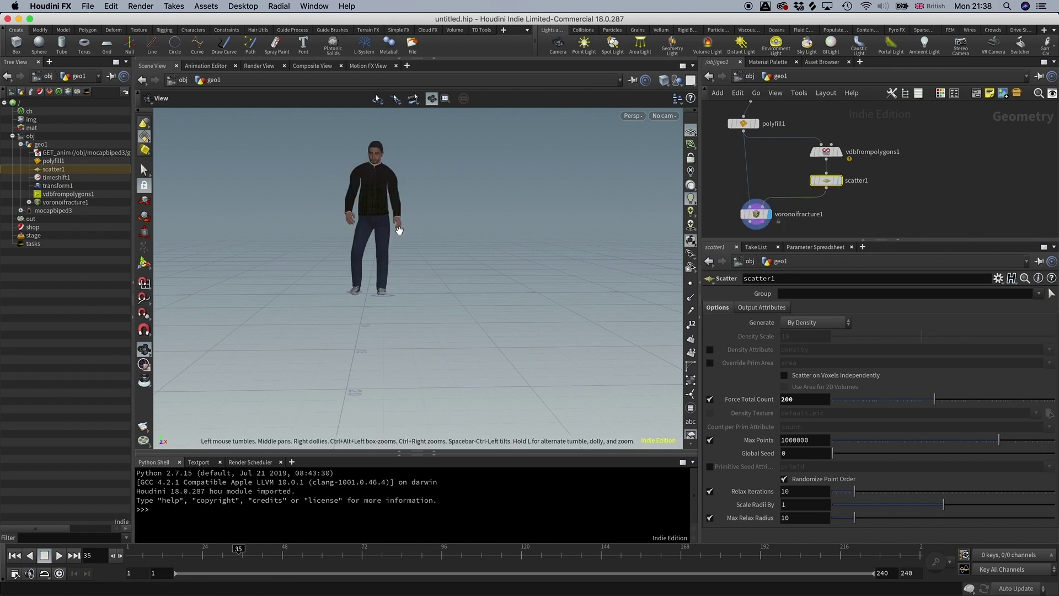
Scrub the timeline to frame 54 and examine the fractured character and the Voronoi Fracture node's geometry info
scroll(473, 194, "up", 10)
scroll(493, 184, "down", 10)
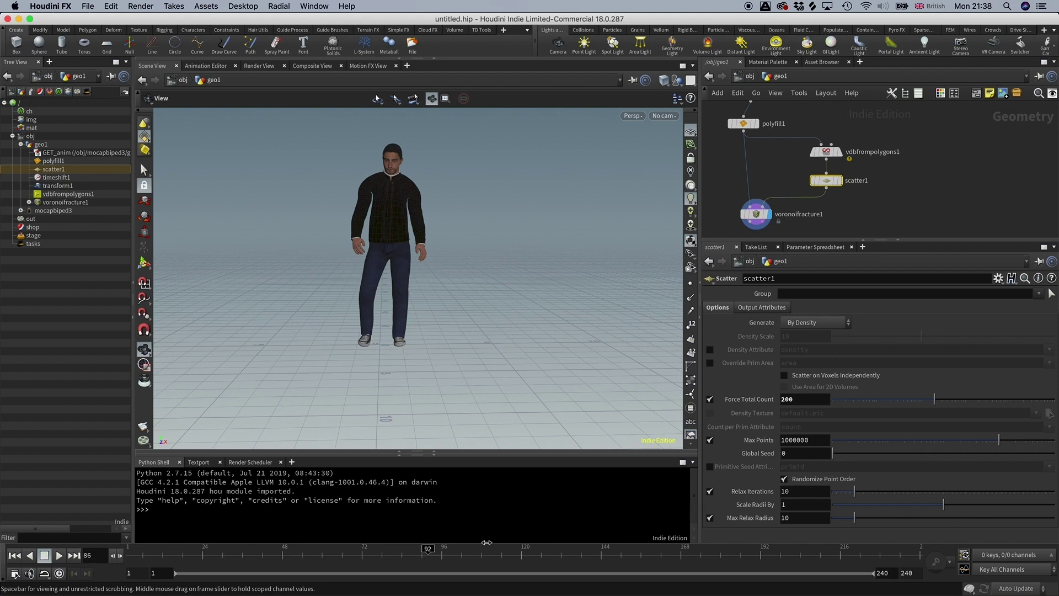
left_click(306, 565)
right_click_drag(478, 250, 422, 267)
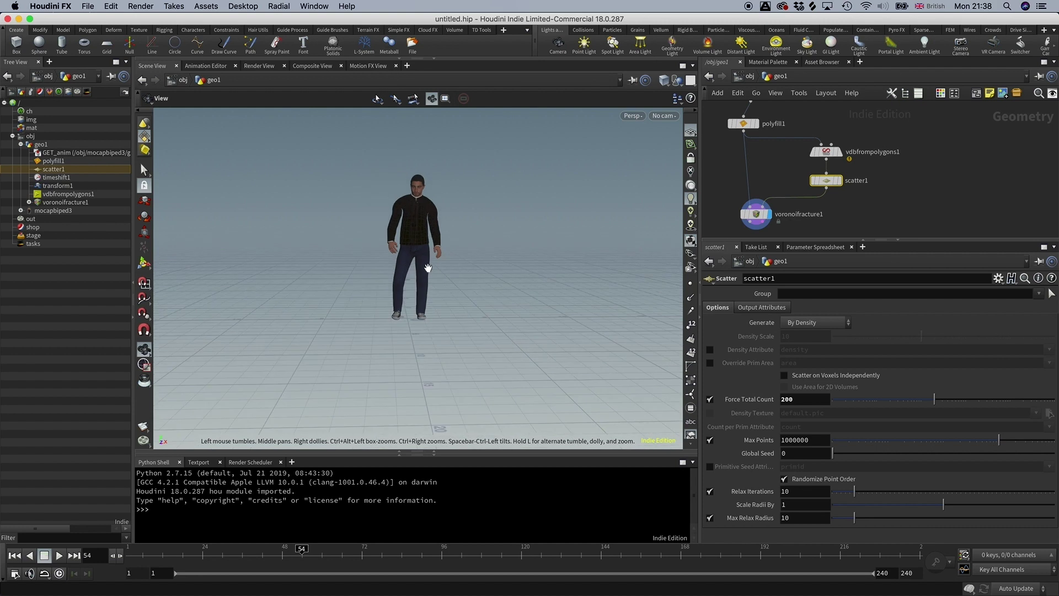
middle_click_drag(422, 267, 372, 257)
middle_click_drag(806, 224, 809, 199)
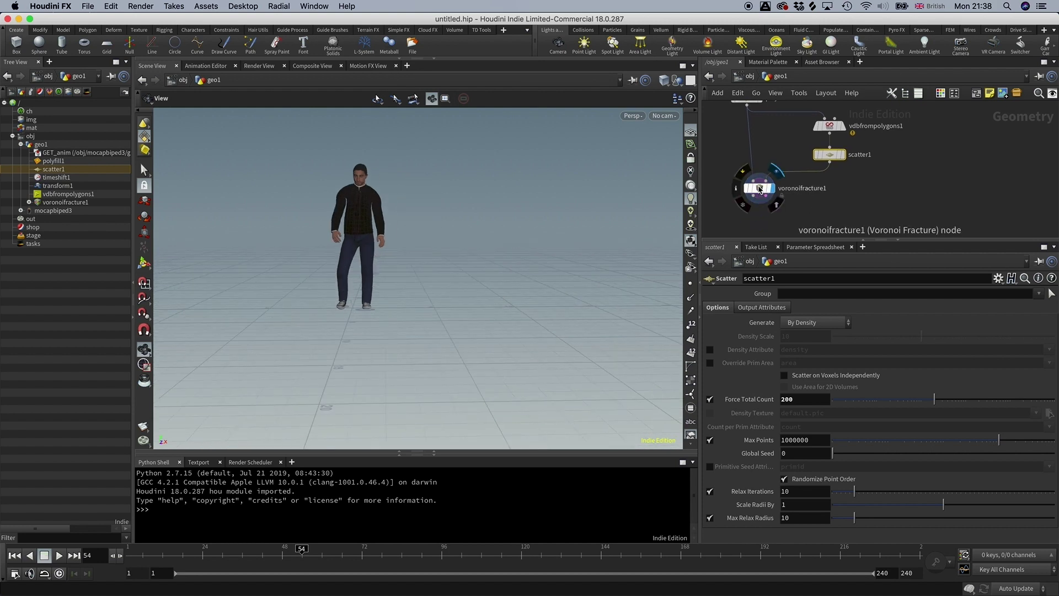
middle_click(760, 189)
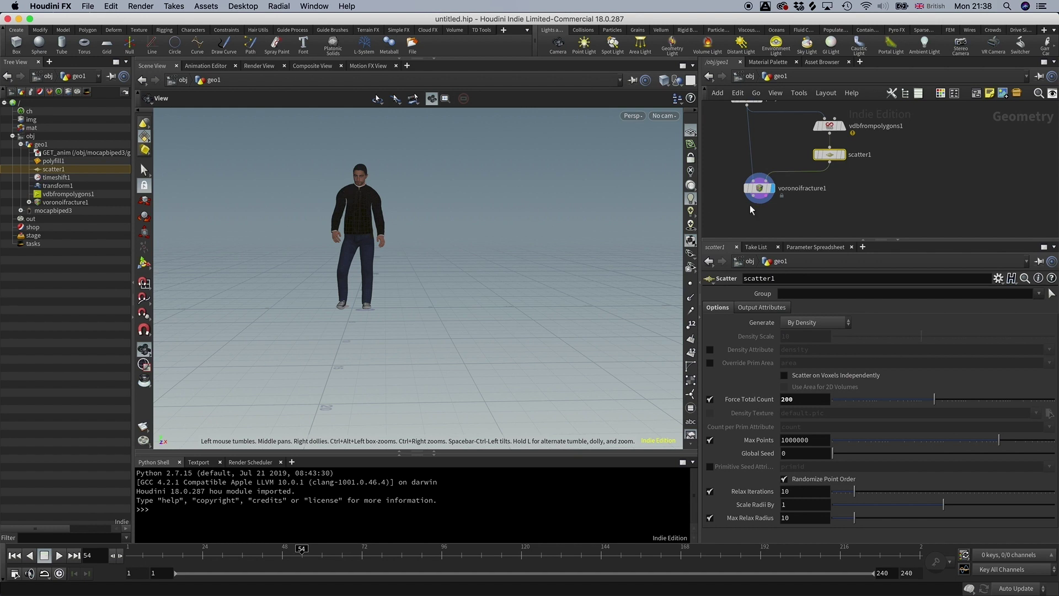
Add an Assemble node below Voronoi Fracture, display it and enable Create Packed Geometry
middle_click_drag(810, 213, 815, 194)
key("Tab")
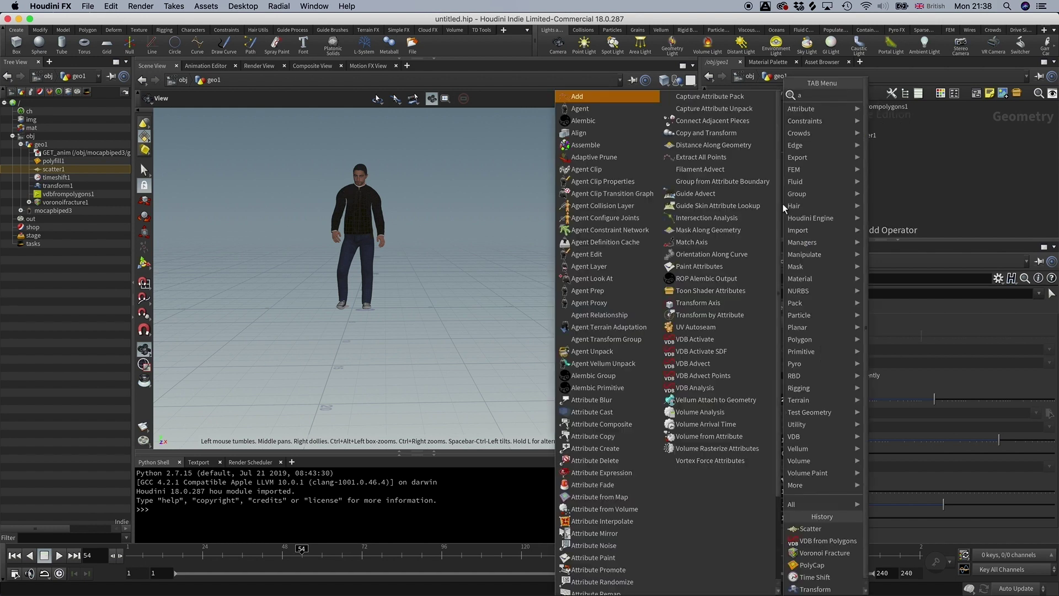
type("assem")
key("Return")
left_click(754, 200)
left_click(754, 193)
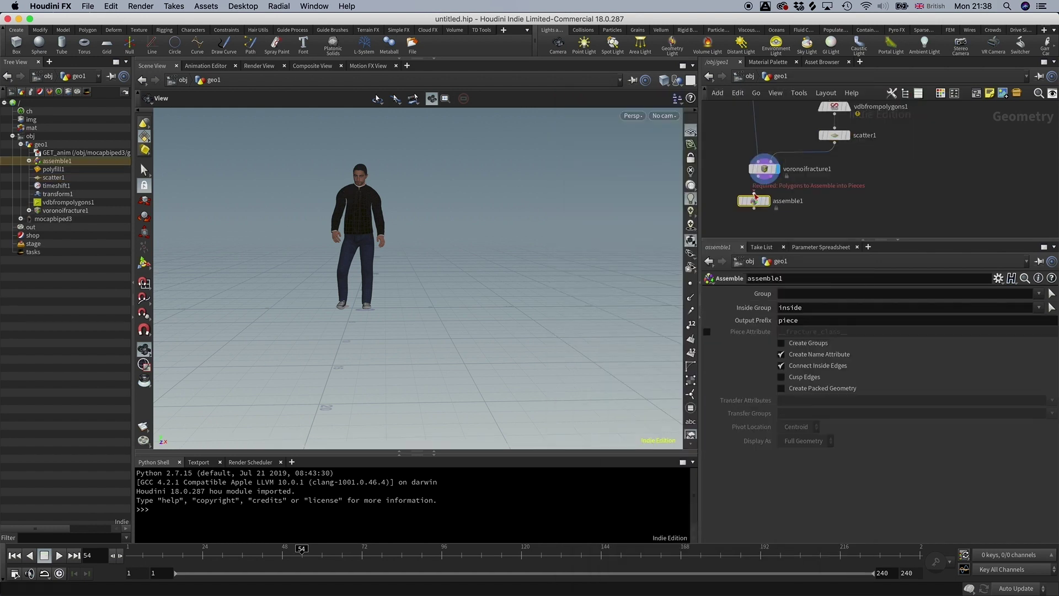
left_click(754, 193)
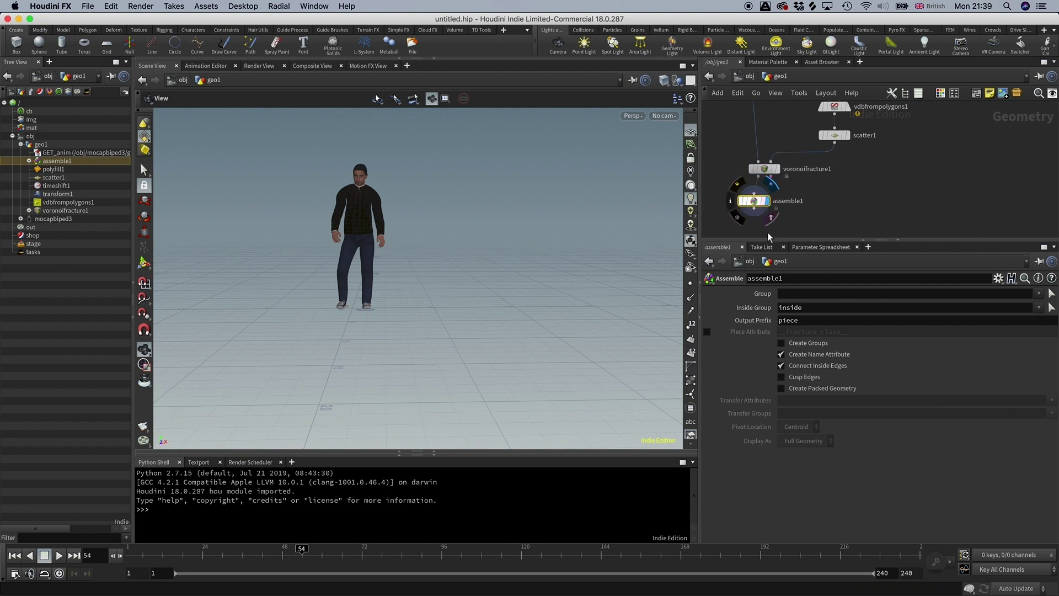
left_click(780, 387)
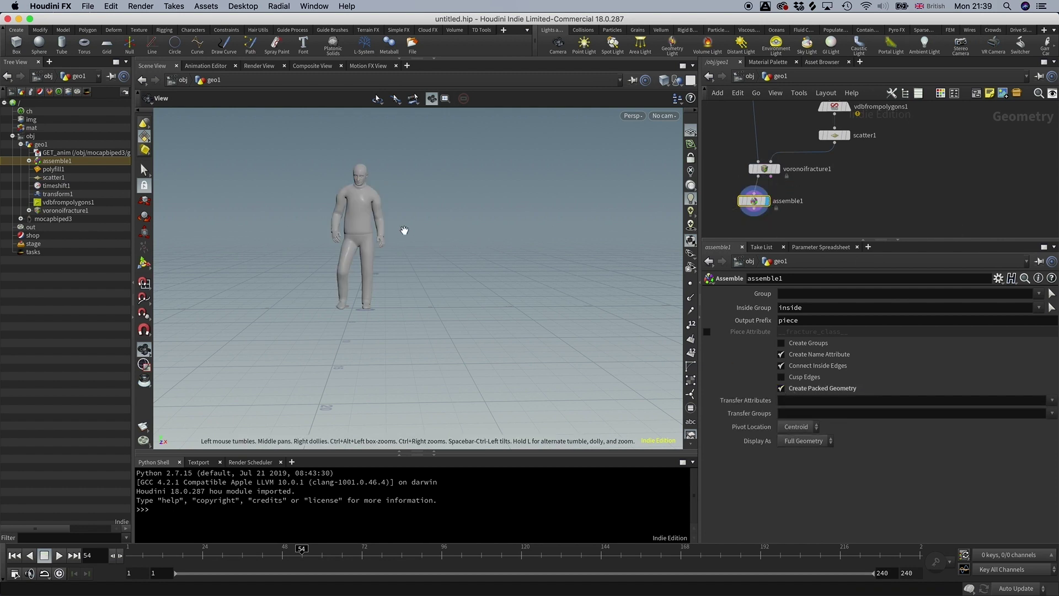
Inspect the Assemble node's geometry info and examine the packed character in the viewport
middle_click(758, 202)
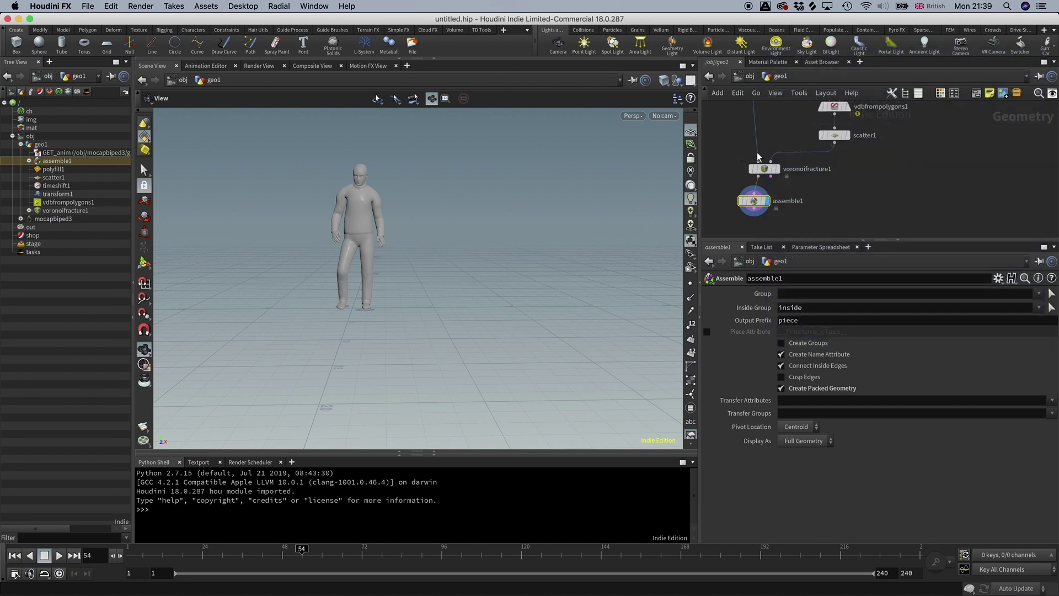
left_click(835, 137)
middle_click_drag(817, 202, 806, 183)
left_click(743, 183)
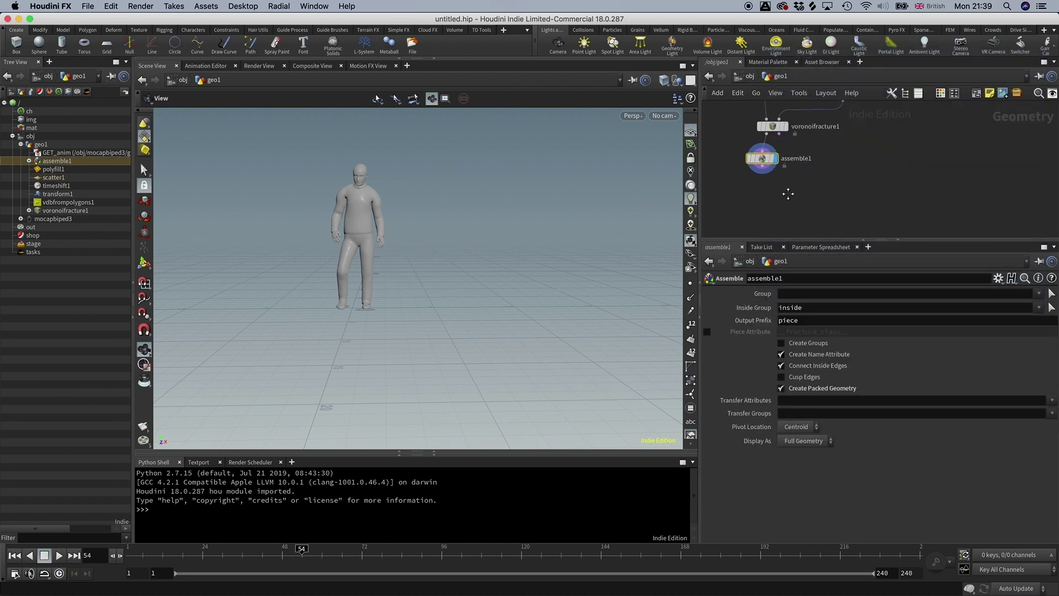
left_click_drag(380, 236, 346, 250)
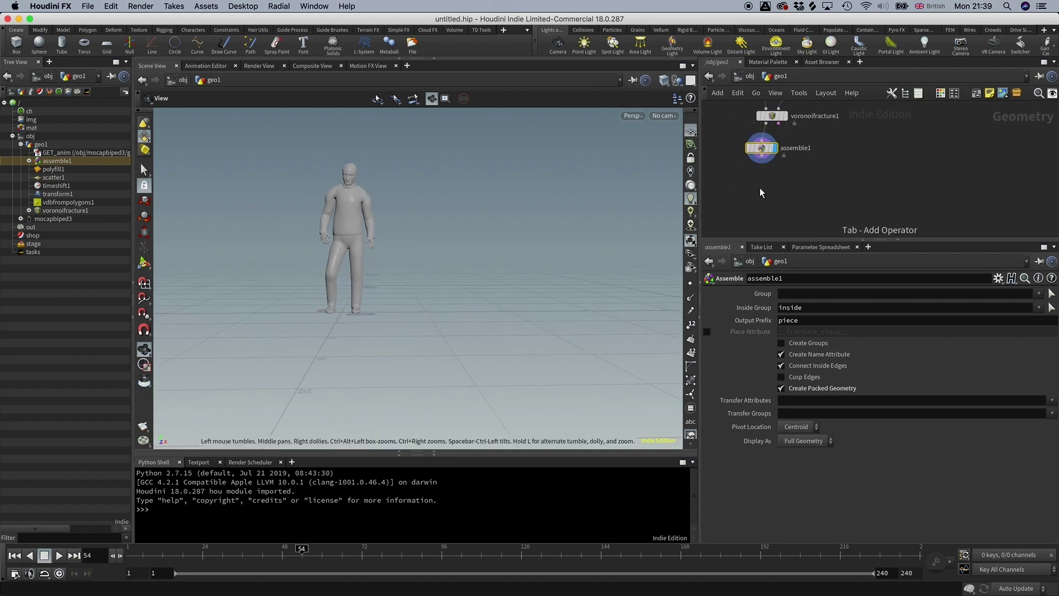
Add a Point Deform node below Assemble, with the packed pieces as its mesh to deform
key("Tab")
type("point")
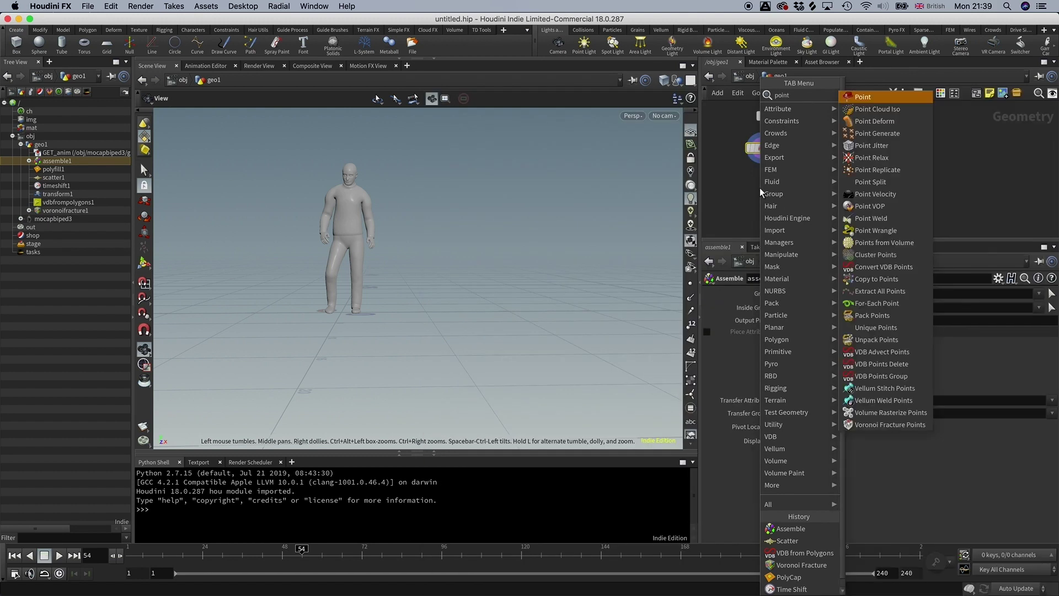
key("Down")
key("Return")
left_click(761, 187)
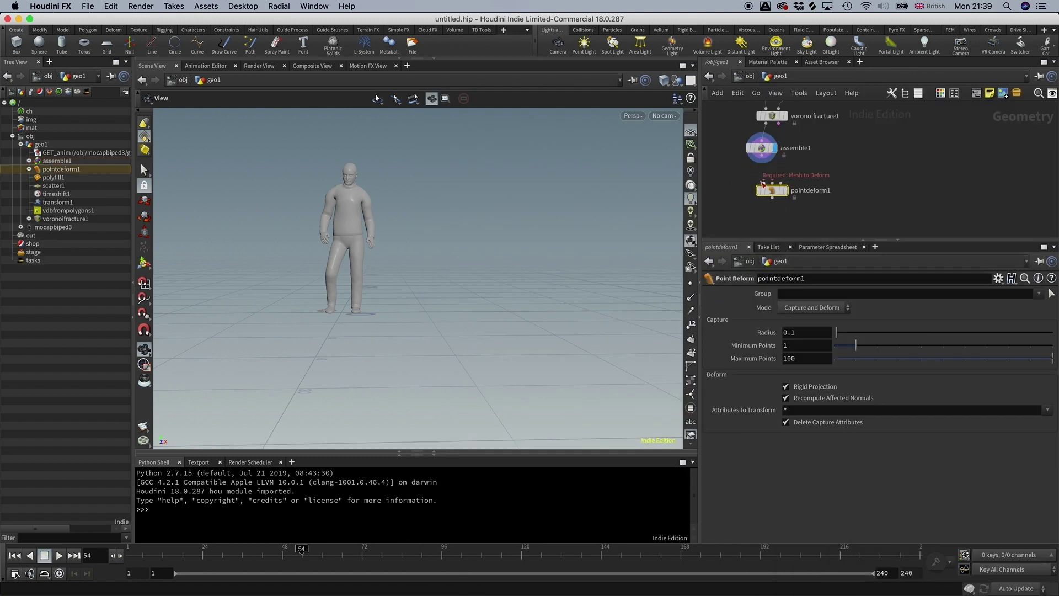
left_click_drag(773, 190, 786, 201)
Connect the frozen start-frame mesh as Point Deform's rest input and the animated Transform output as its deformed input, and display the result
middle_click_drag(818, 179, 827, 209)
scroll(822, 193, "down", 3)
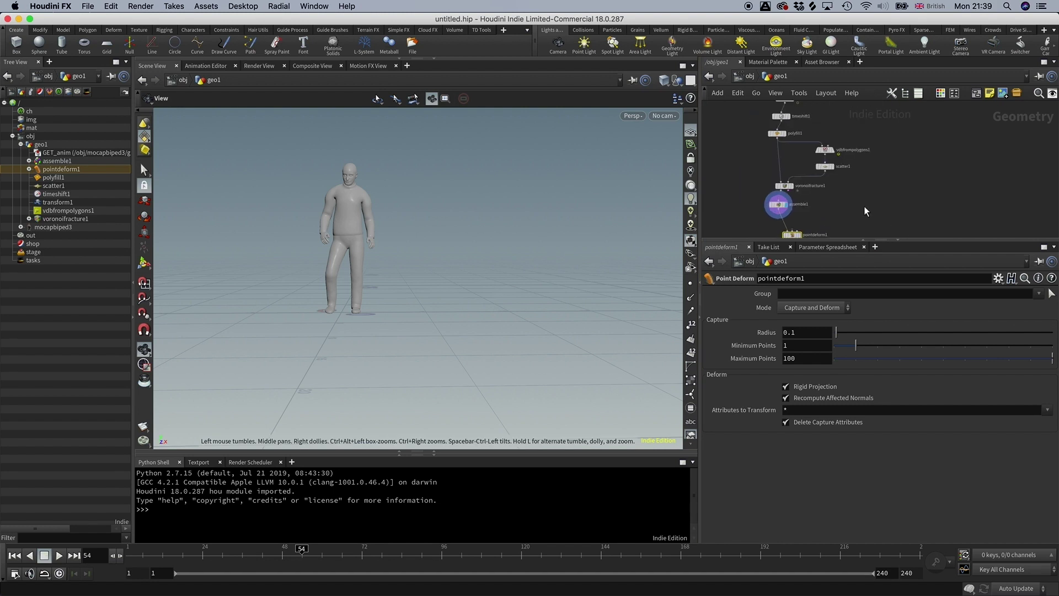
left_click(778, 138)
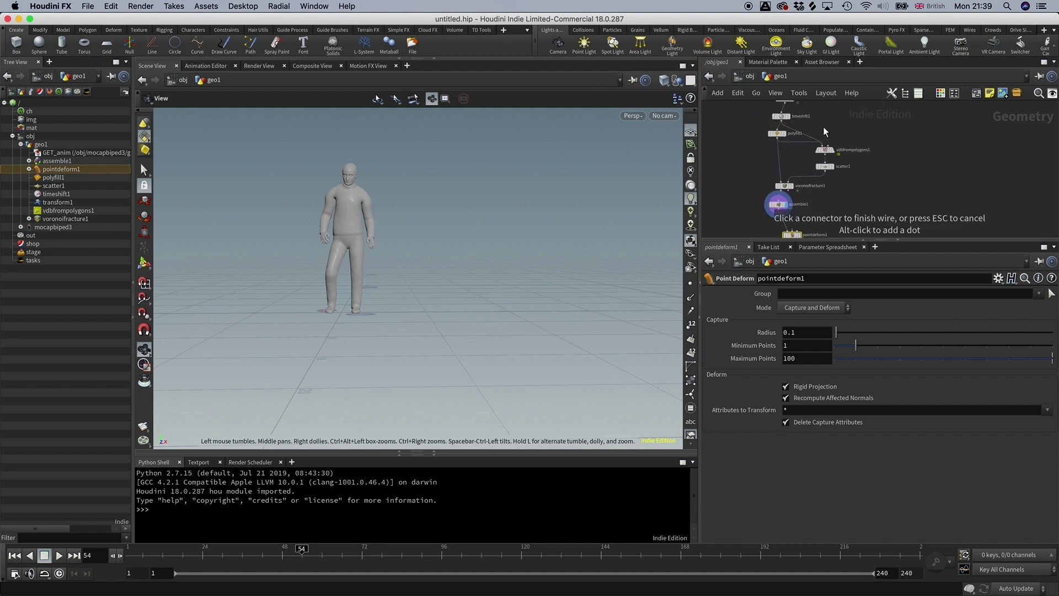
left_click(824, 202)
scroll(827, 182, "up", 5)
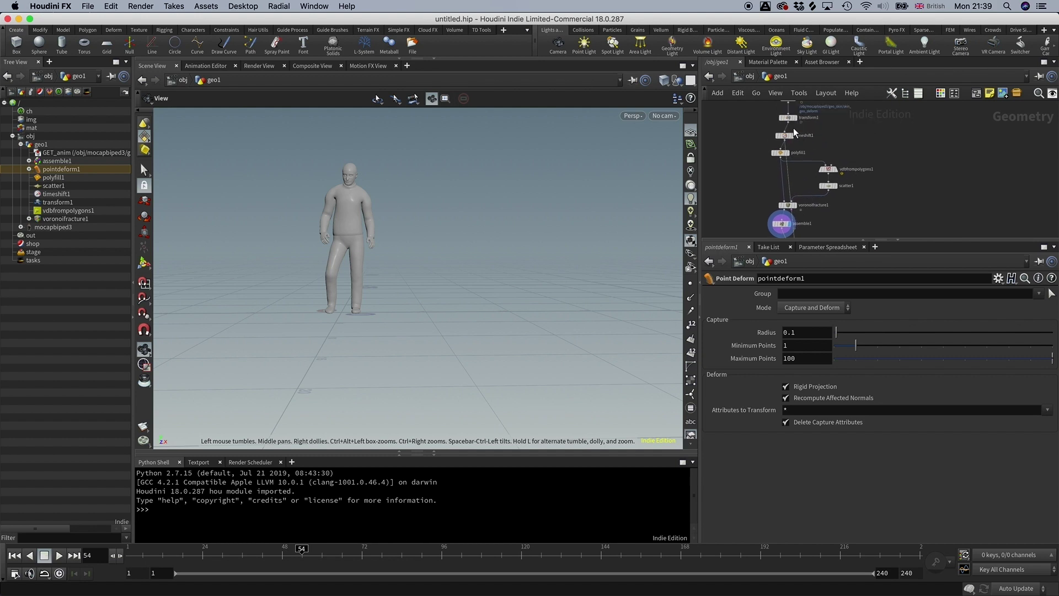
left_click(792, 135)
scroll(816, 171, "down", 3)
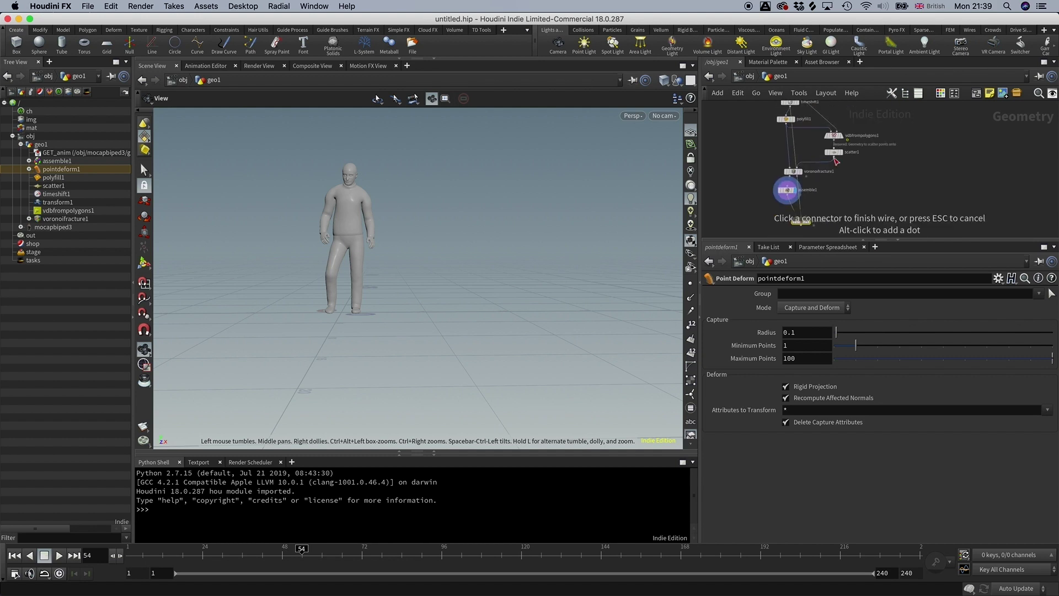
left_click(811, 223)
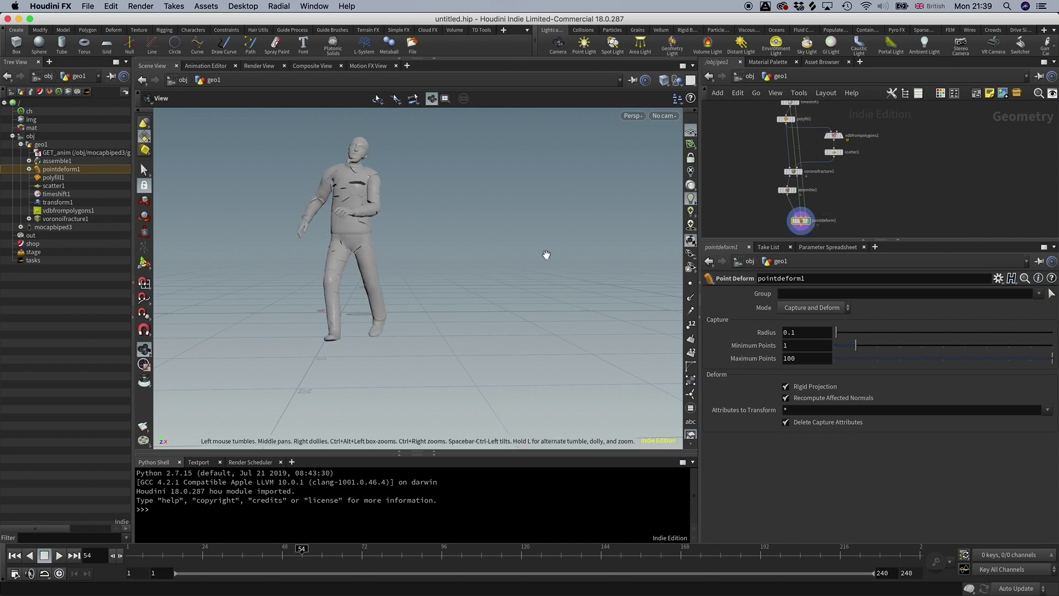
Scrub the timeline to frame 50 and check how the fractured pieces follow the character's animation
left_click(145, 548)
left_click_drag(145, 548, 288, 563)
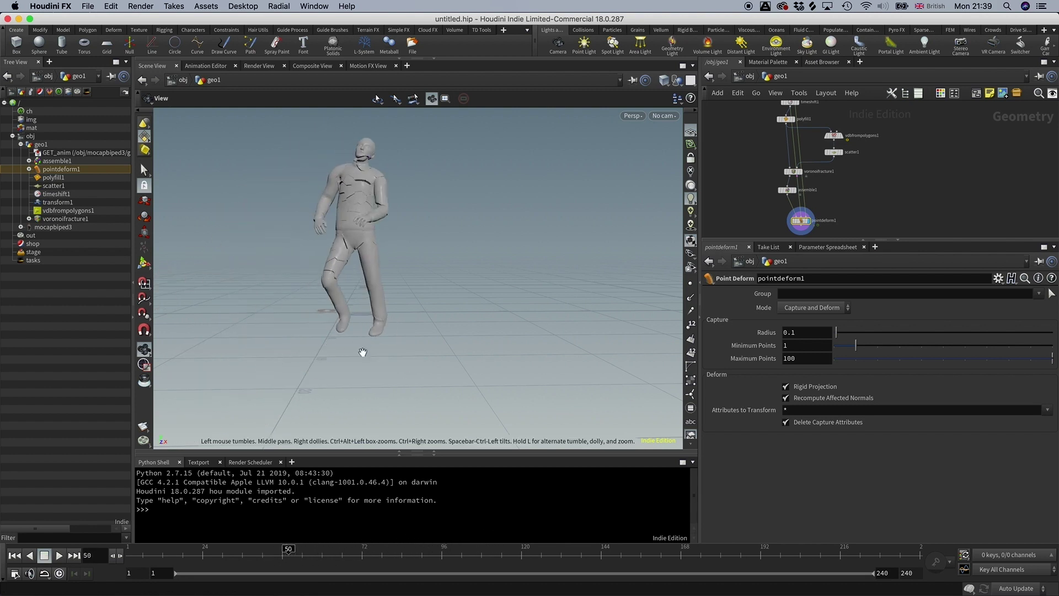
right_click_drag(412, 313, 392, 309)
Add an RBD Bullet Solver node below Point Deform, feed it the deformed pieces and display it
middle_click_drag(859, 168, 858, 132)
key("Tab")
type("r")
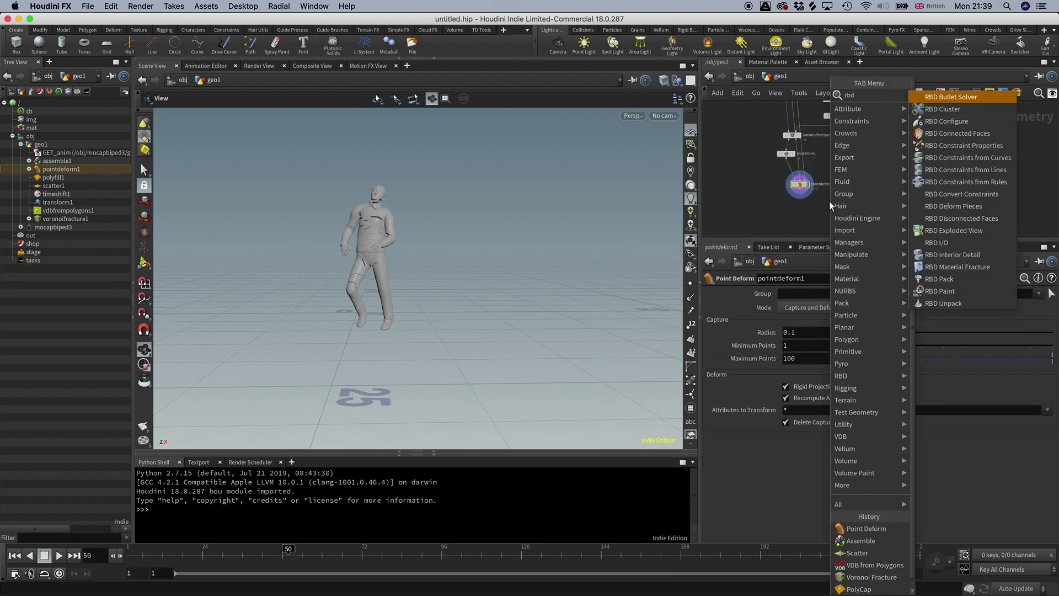
key("Return")
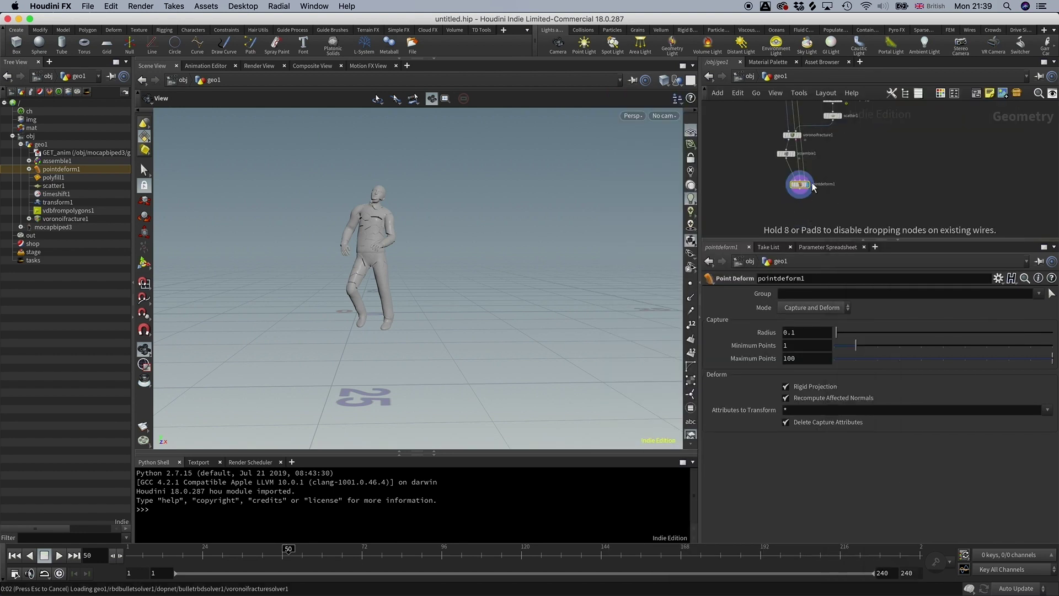
left_click(806, 220)
left_click_drag(838, 203, 839, 163)
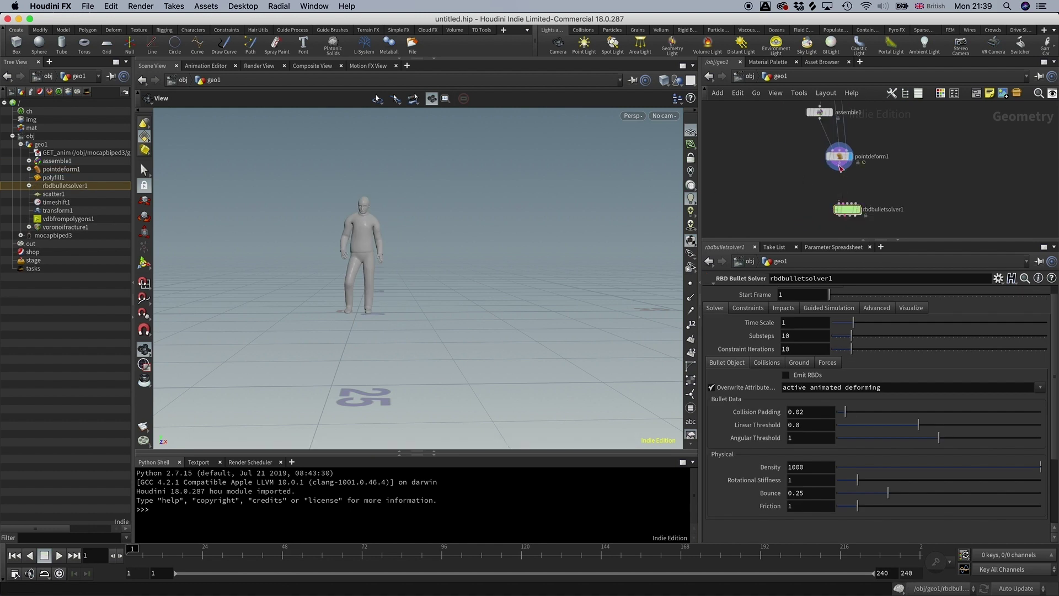
left_click(858, 210)
Set the RBD Bullet Solver's Add Ground Plane option to Ground Plane
left_click(798, 362)
left_click(802, 378)
left_click(797, 399)
Play the rigid-body simulation of the character collapsing and return to frame 1
scroll(388, 241, "down", 4)
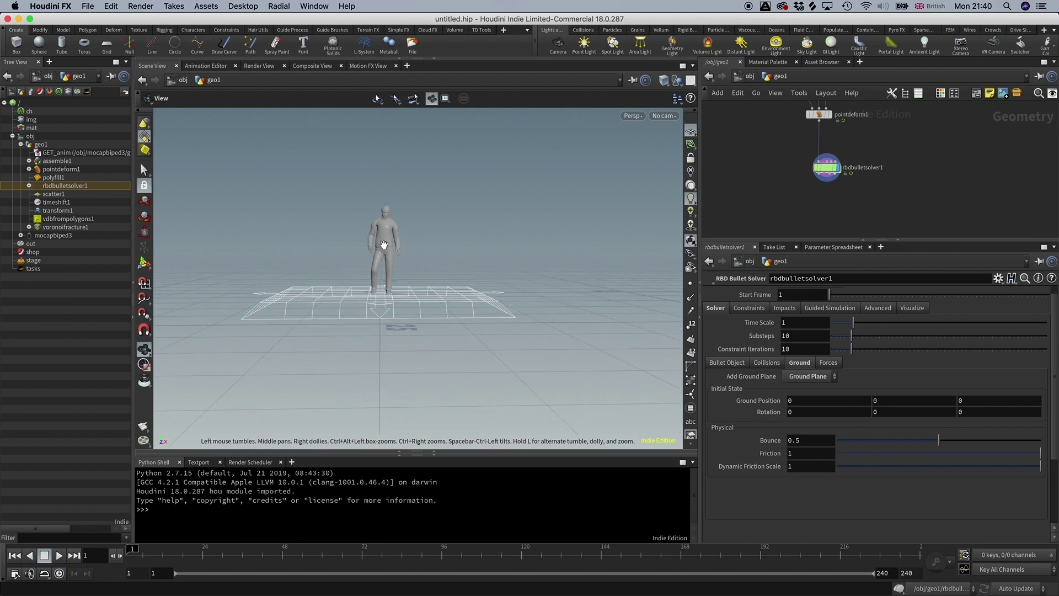
left_click(59, 555)
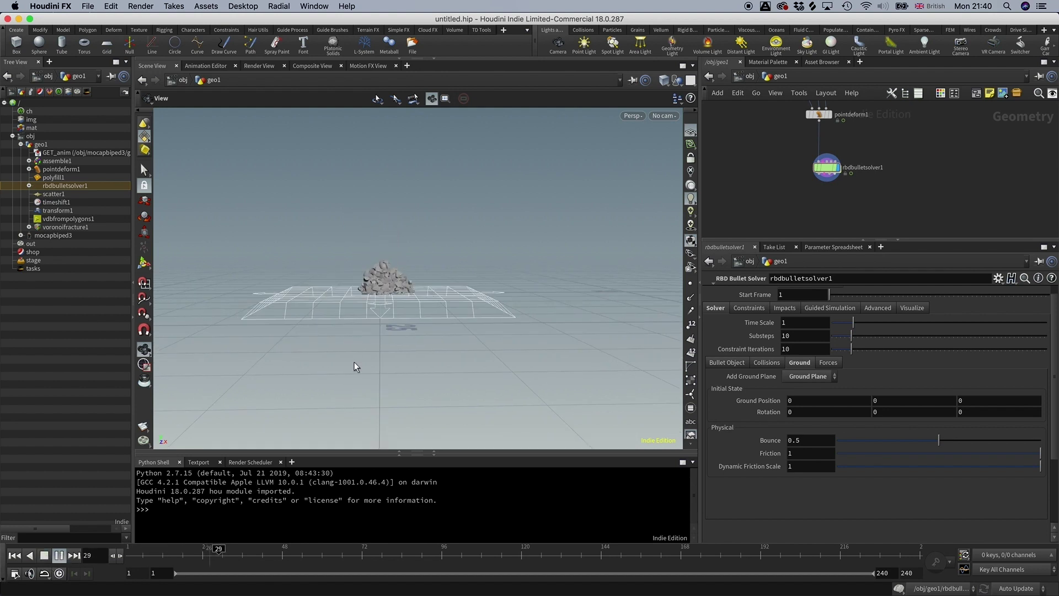
left_click_drag(212, 551, 117, 554)
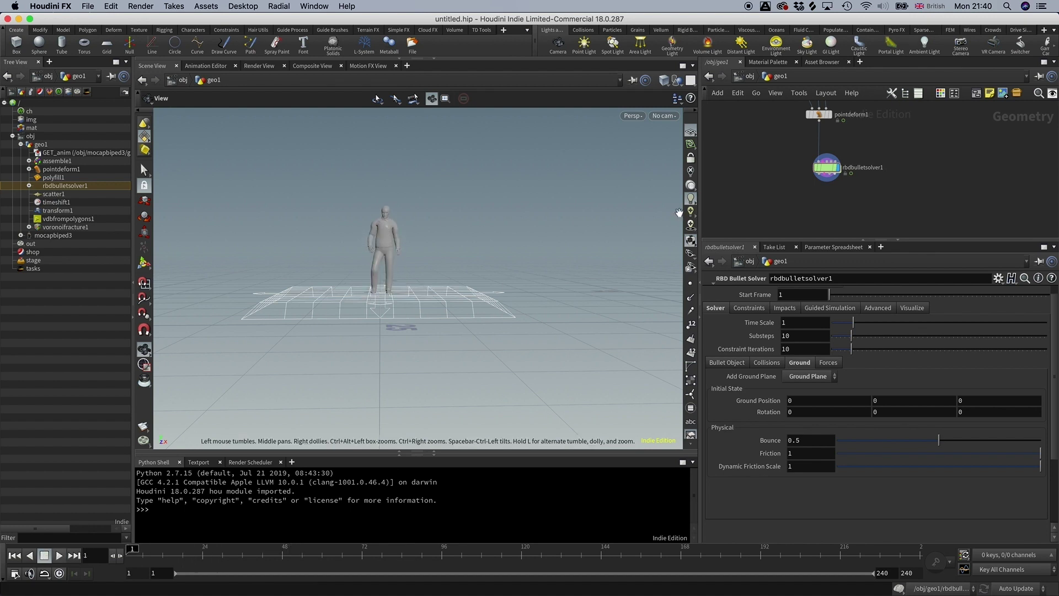
Display the Point Deform node and play its animation to examine the motion that the fractured pieces should follow
middle_click_drag(773, 174, 743, 197)
left_click_drag(782, 149, 767, 152)
middle_click_drag(787, 160, 792, 194)
left_click_drag(764, 139, 741, 142)
left_click(769, 155)
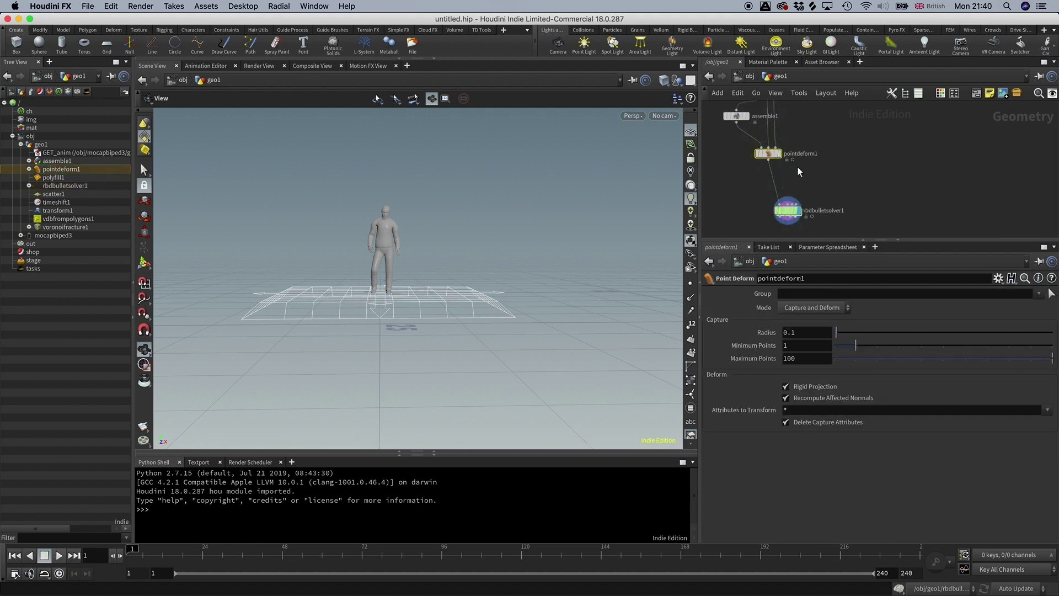
left_click(778, 153)
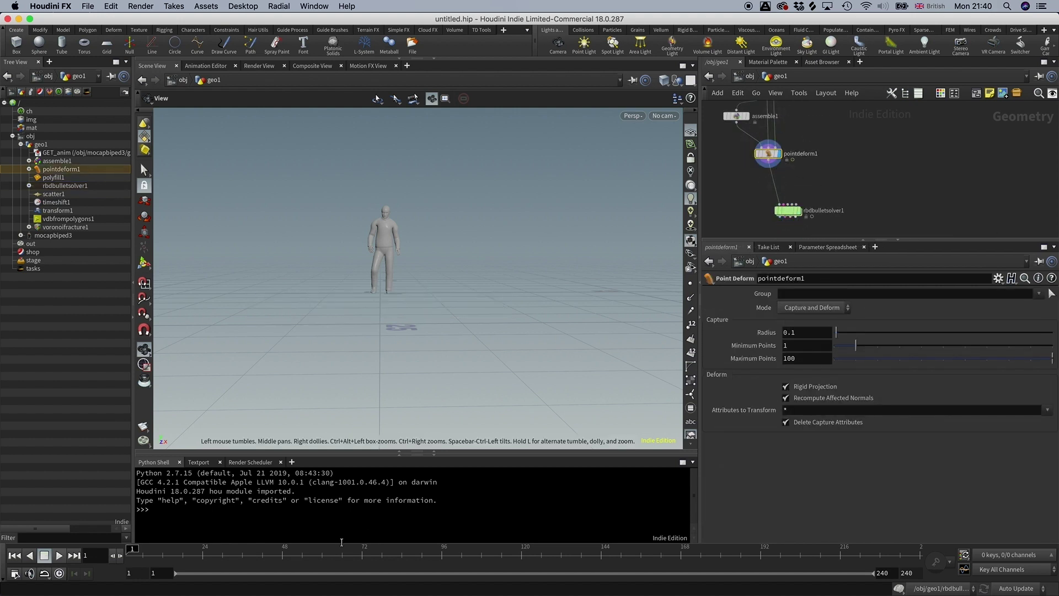
key("Up")
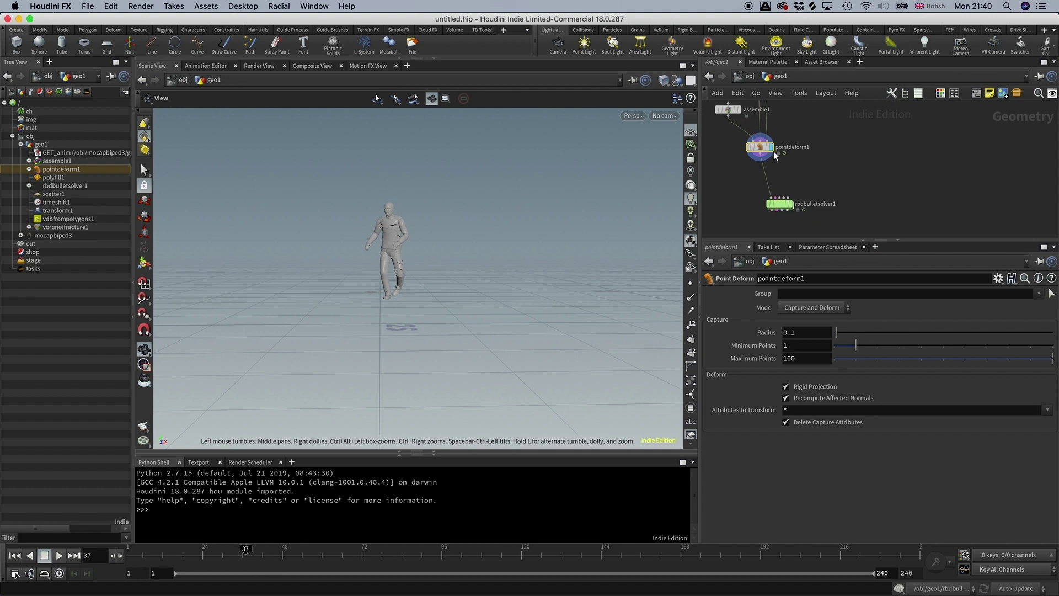
Wire the Point Deform output into the RBD Bullet Solver's last input as well and display the solver
left_click(780, 203)
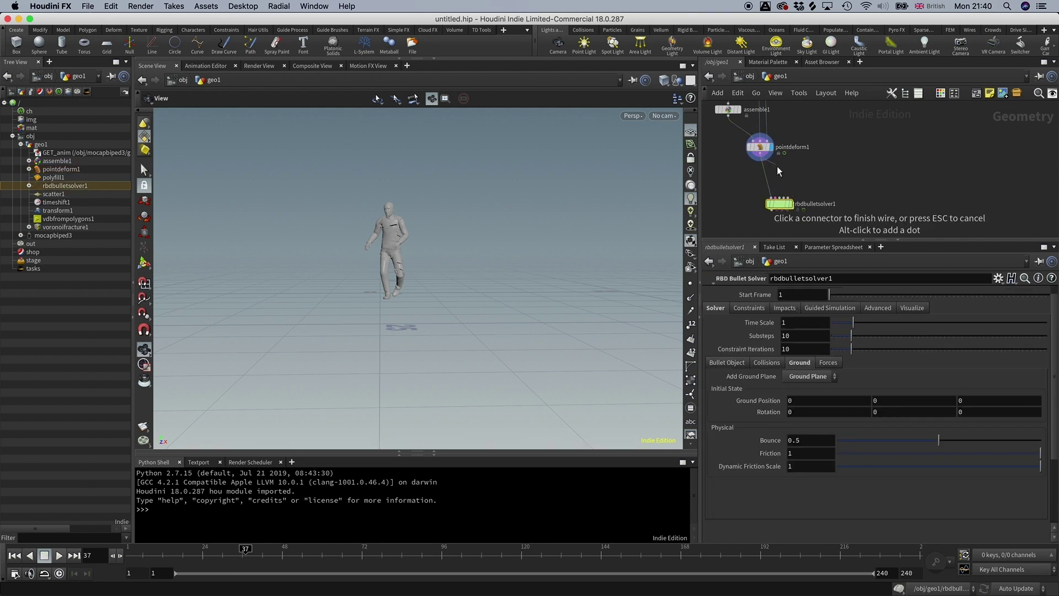
scroll(800, 206, "up", 3)
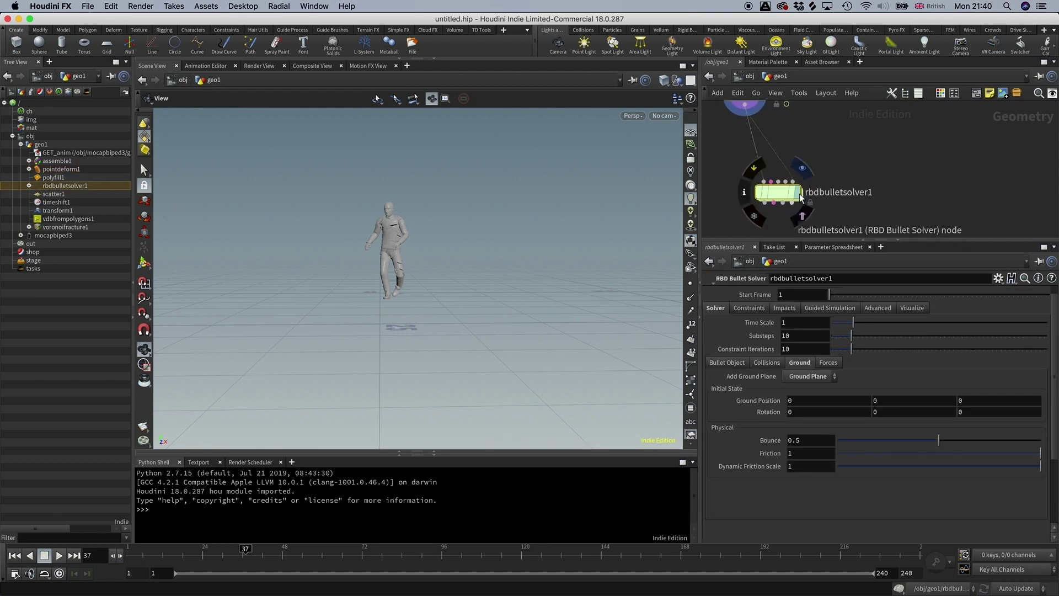
left_click(801, 196)
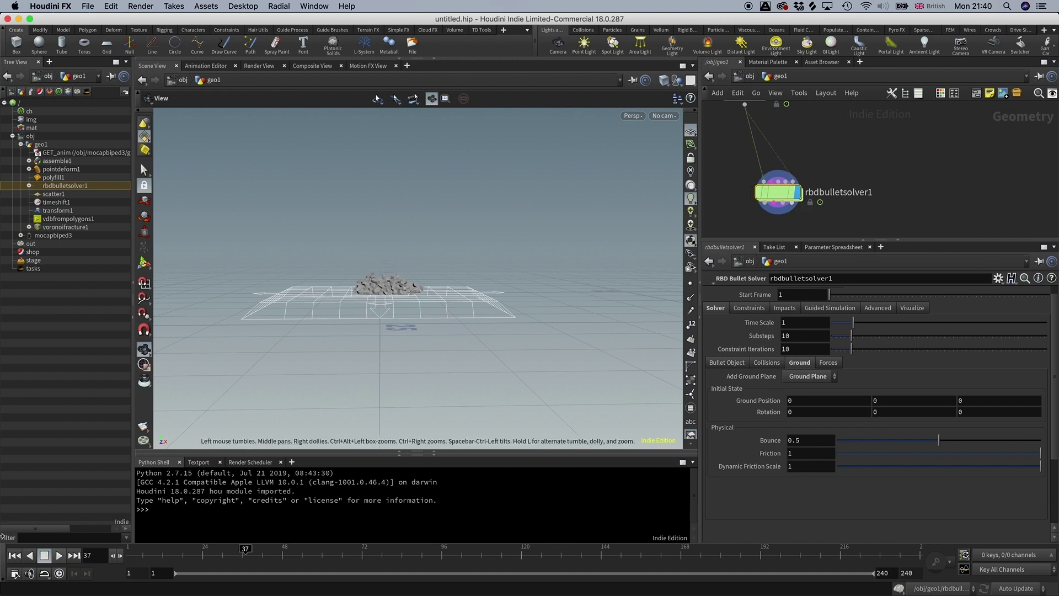
Return to frame 1 and enable Use Guides in the solver's Guided Simulation settings
left_click(15, 556)
left_click(818, 309)
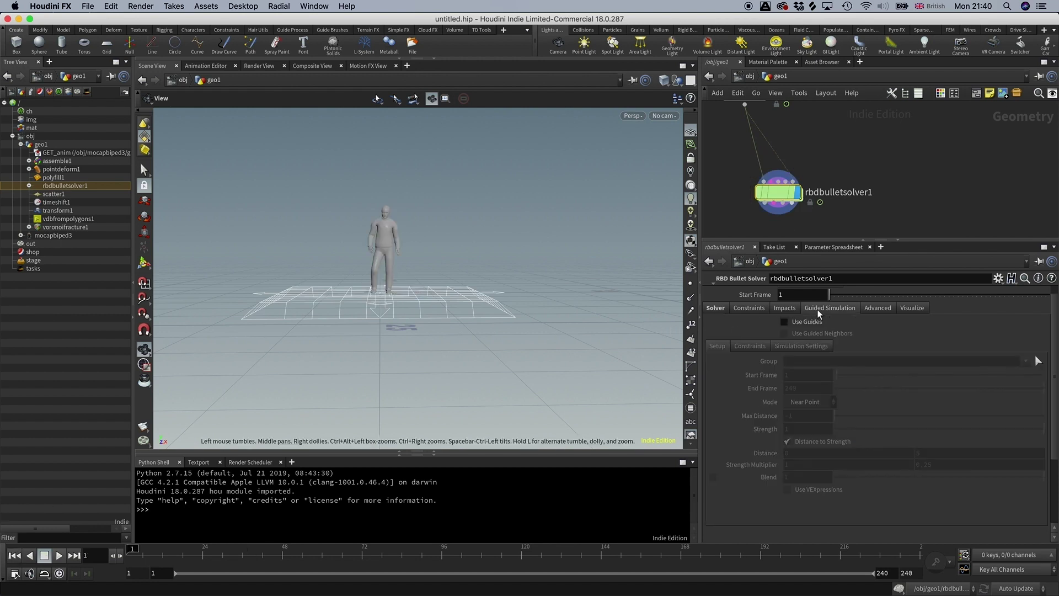
left_click(783, 323)
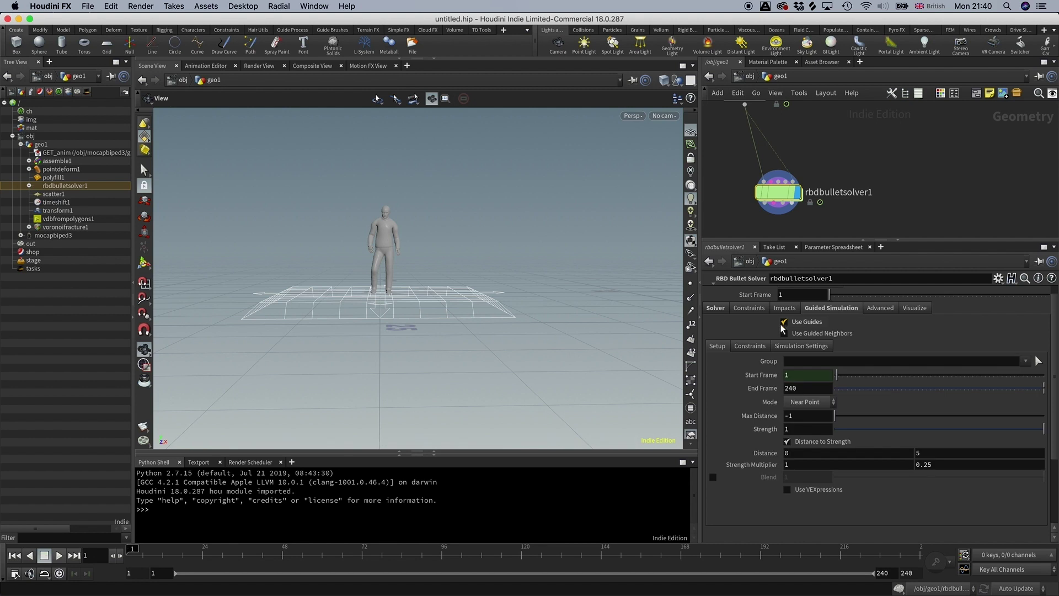
Play the guided simulation to examine how the pieces follow the walking character, then stop it and return to the start
left_click_drag(579, 298, 256, 374)
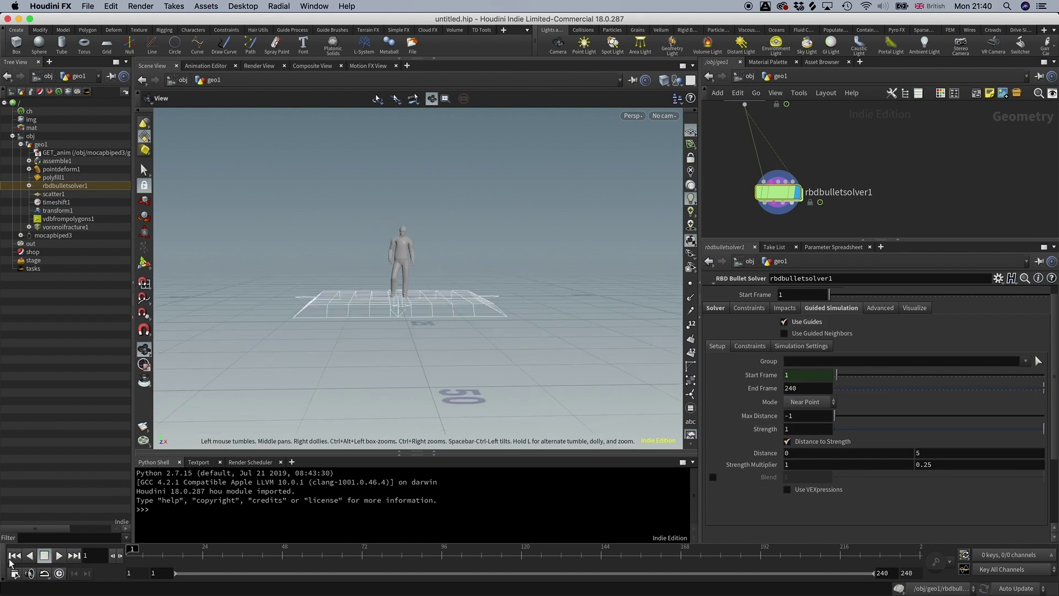
left_click(59, 556)
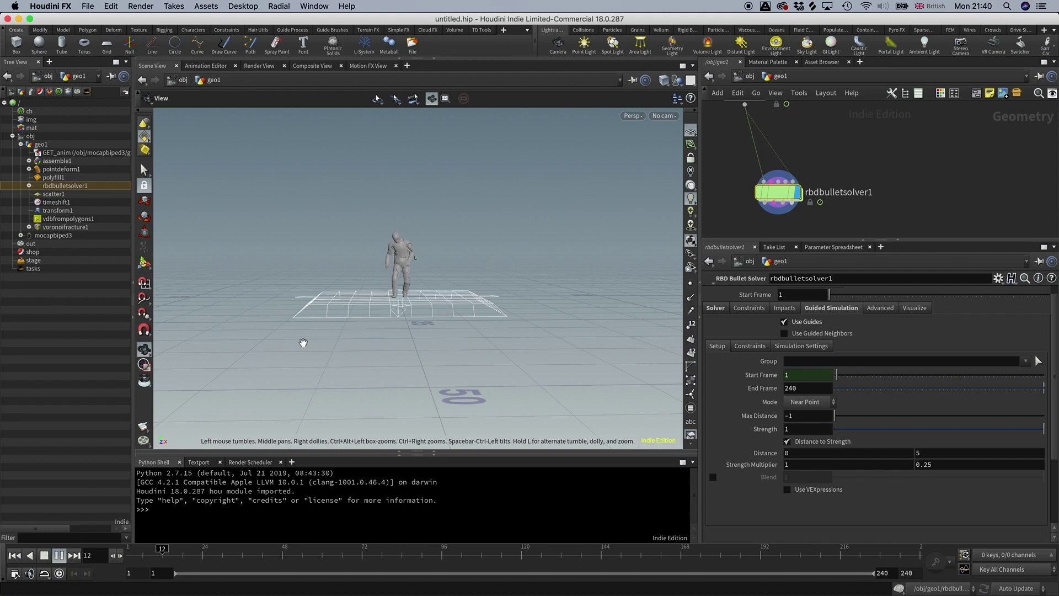
scroll(282, 346, "up", 3)
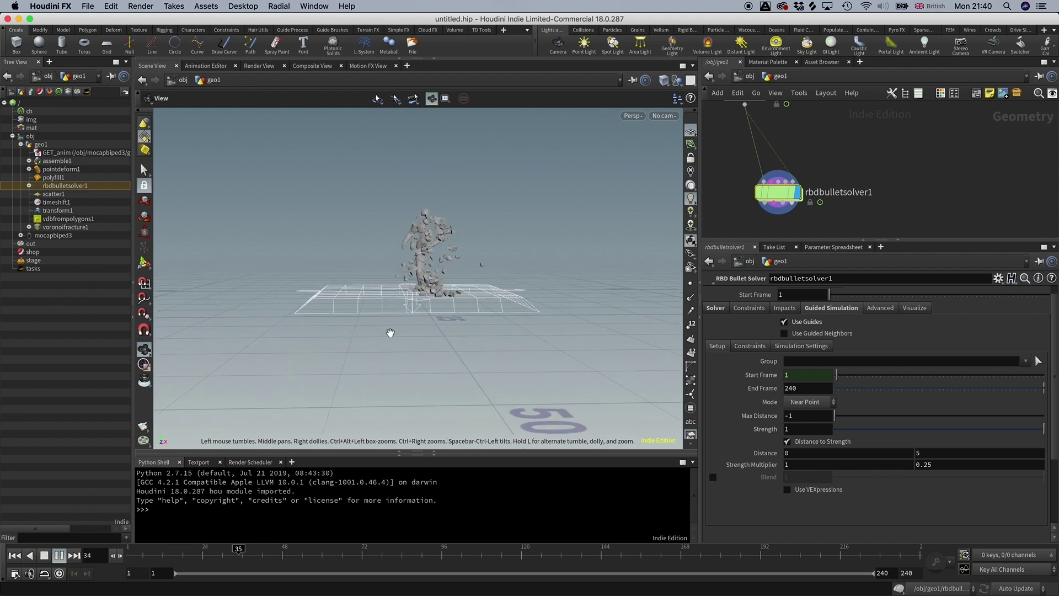
left_click(44, 556)
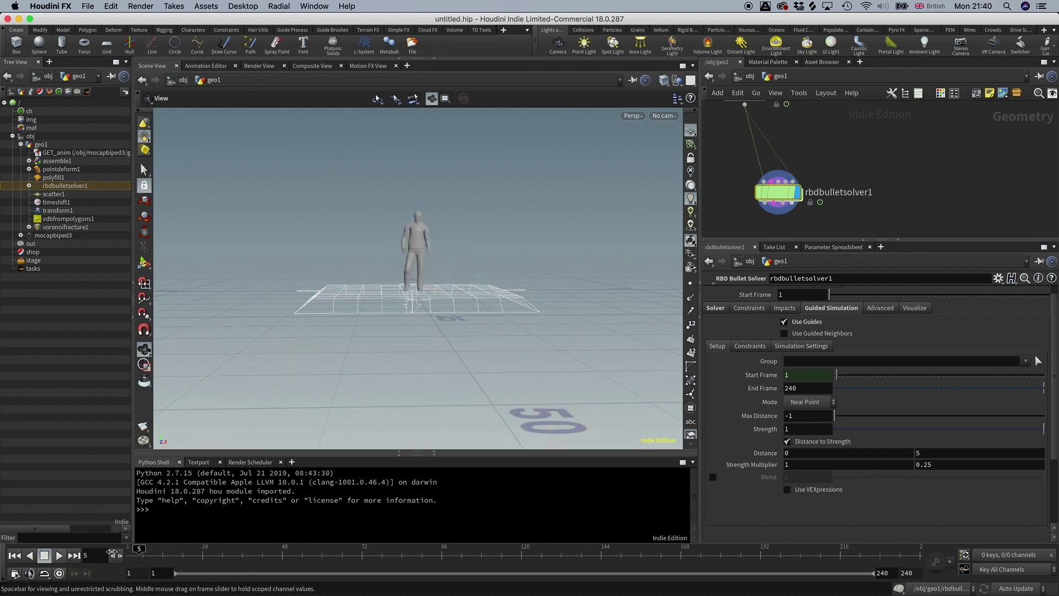
Set the guide Strength to 6, replay the simulation and return to frame 1
double_click(788, 429)
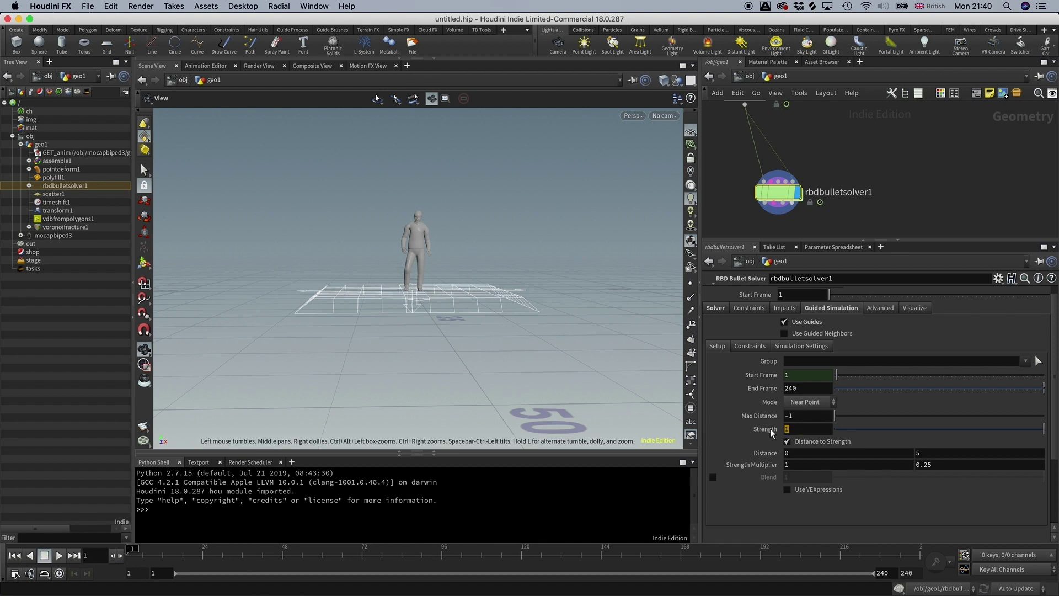
type("6")
key("Return")
left_click(58, 556)
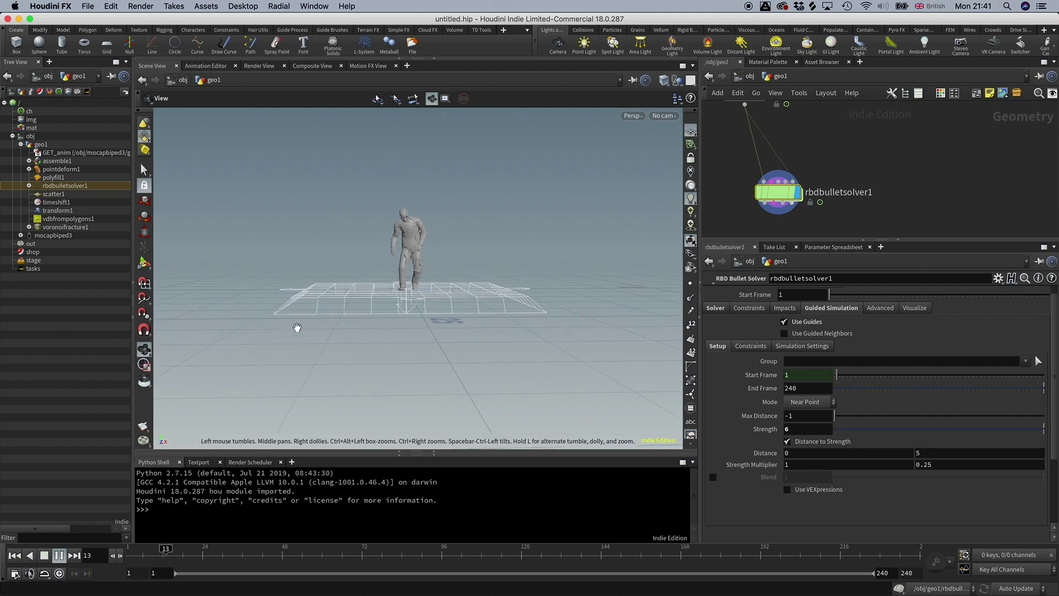
left_click_drag(348, 296, 382, 291)
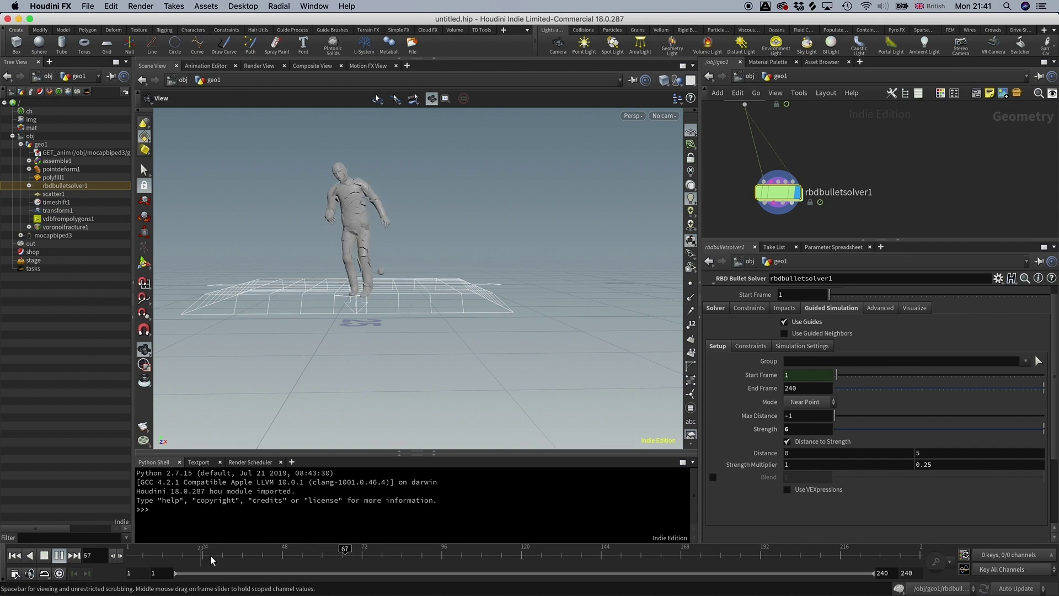
left_click(15, 556)
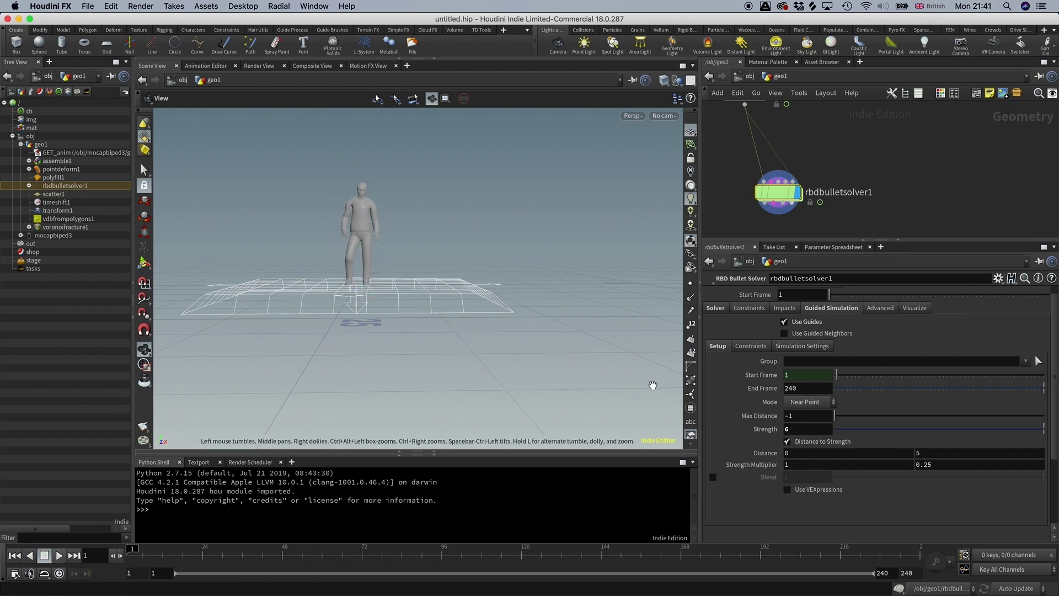
left_click(787, 489)
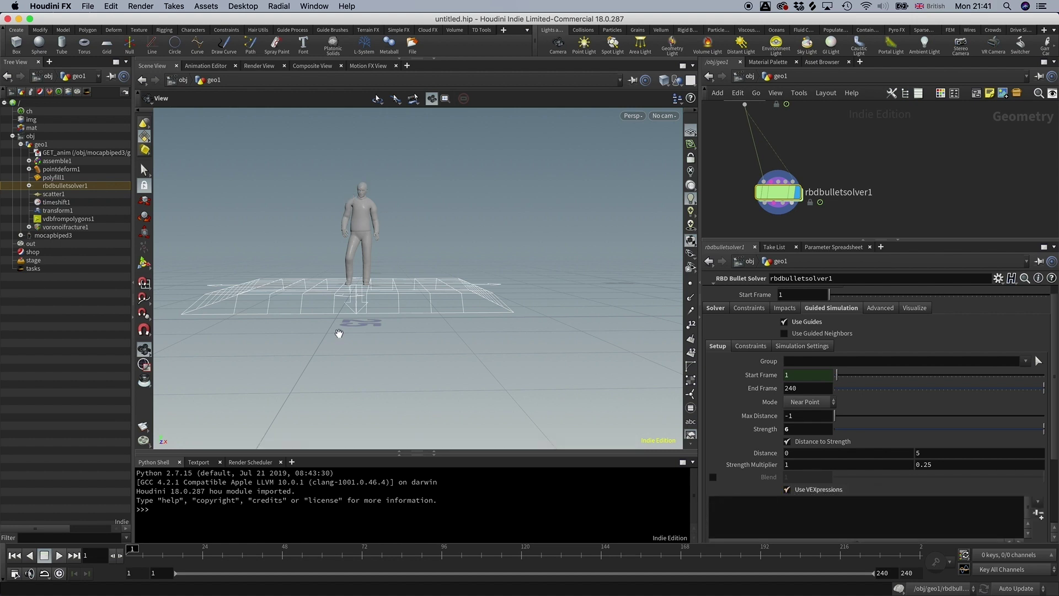
left_click(757, 526)
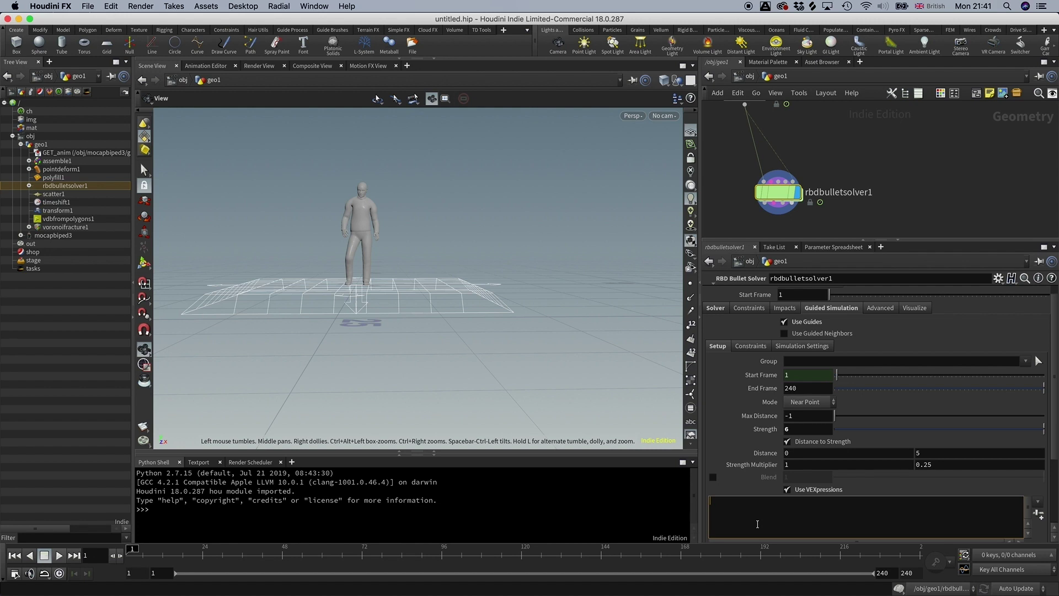
type("strength")
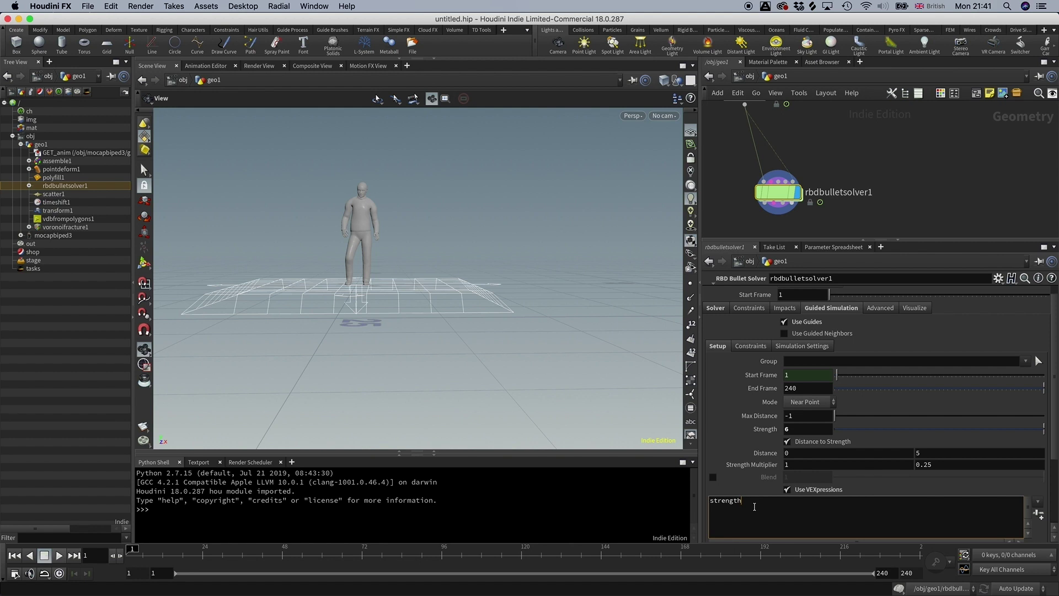
type("=fi")
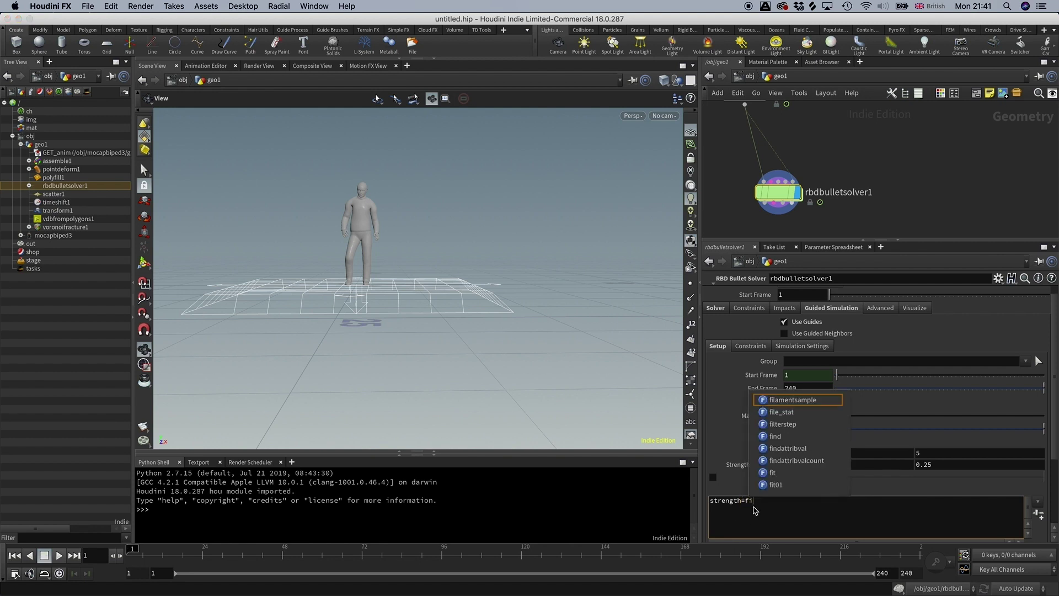
type("t(@Time,0,4.5,6,0);")
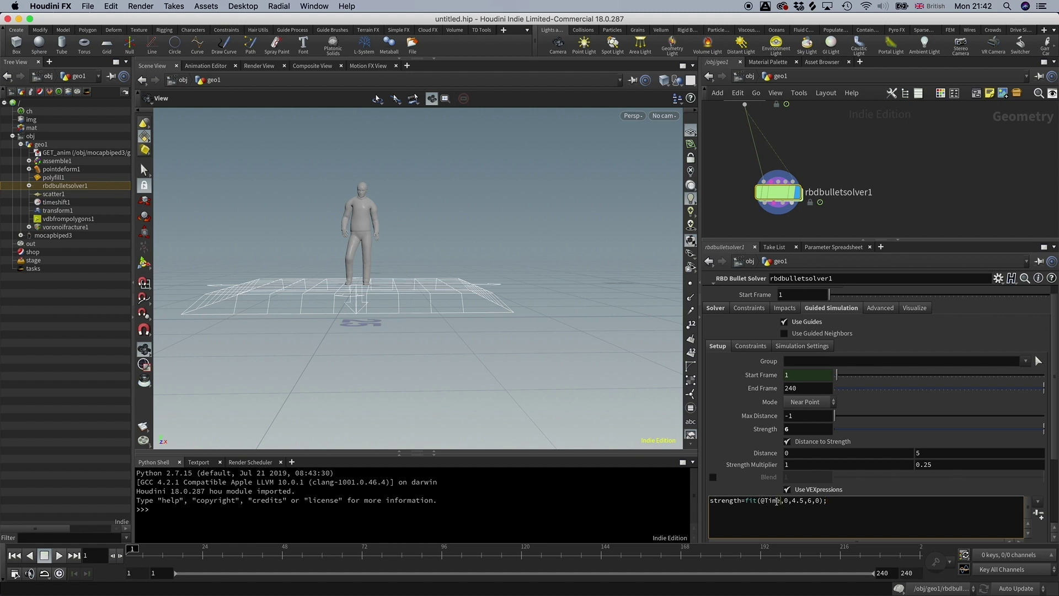
Play the simulation with the time-driven guide strength, scrub through the result and return to frame 1
left_click(788, 501)
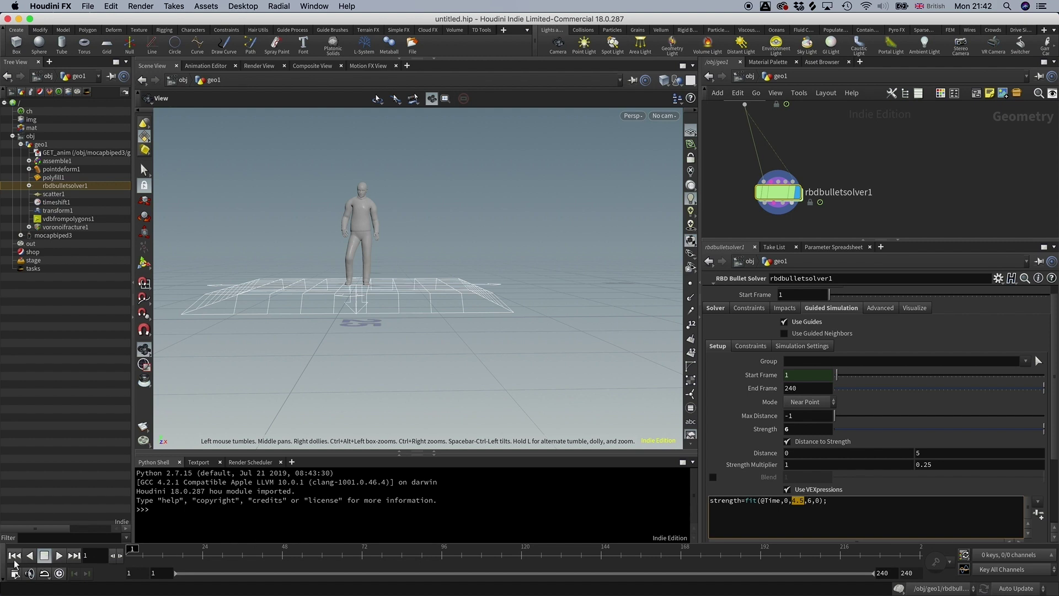
left_click(59, 556)
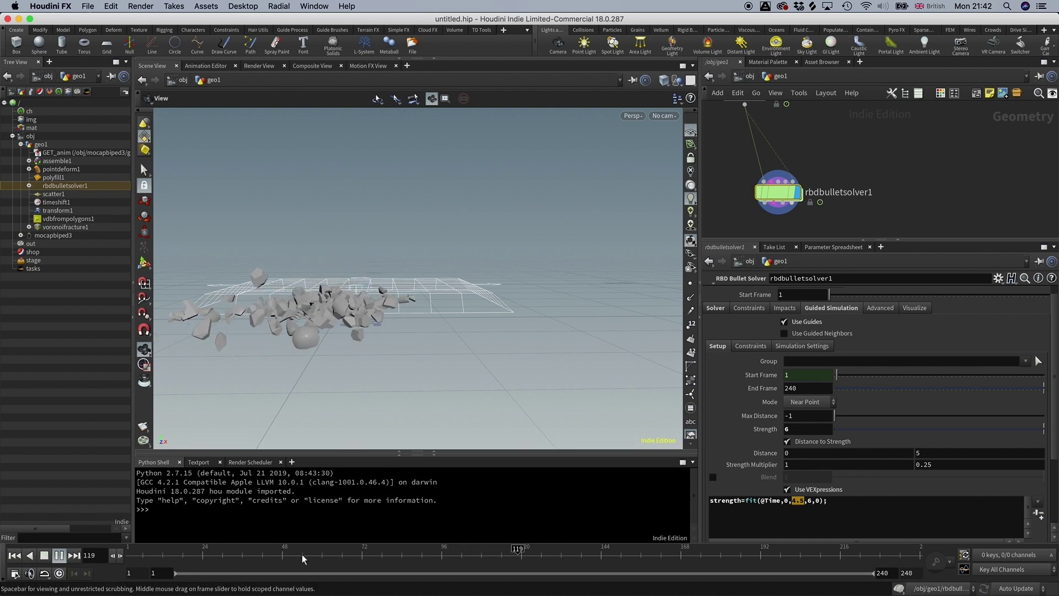
left_click_drag(363, 552, 130, 552)
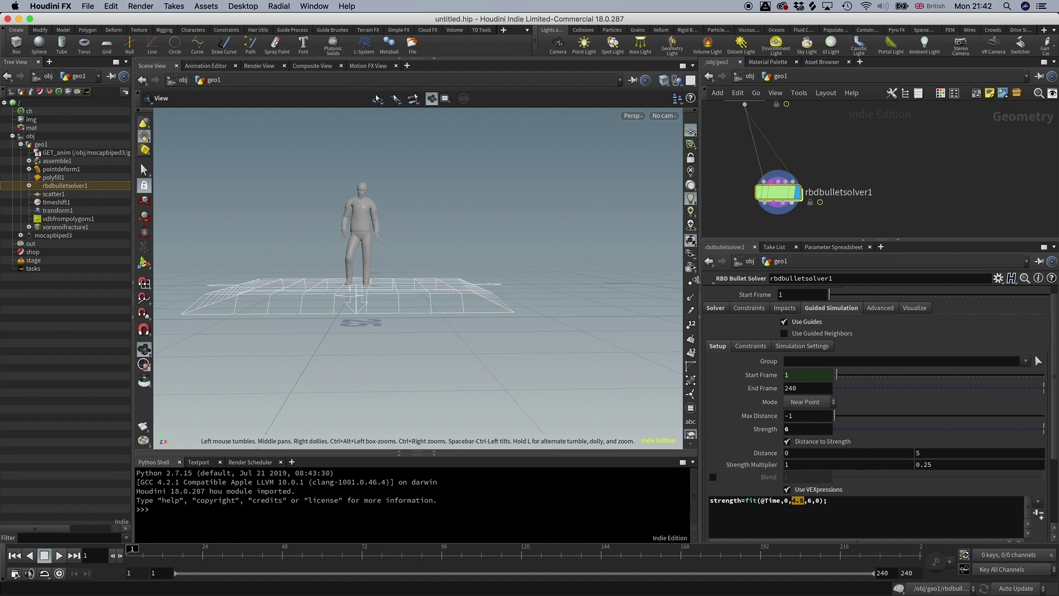
Add a Group Create node below Assemble, connect it to the Assemble output and display it
middle_click_drag(711, 144, 788, 252)
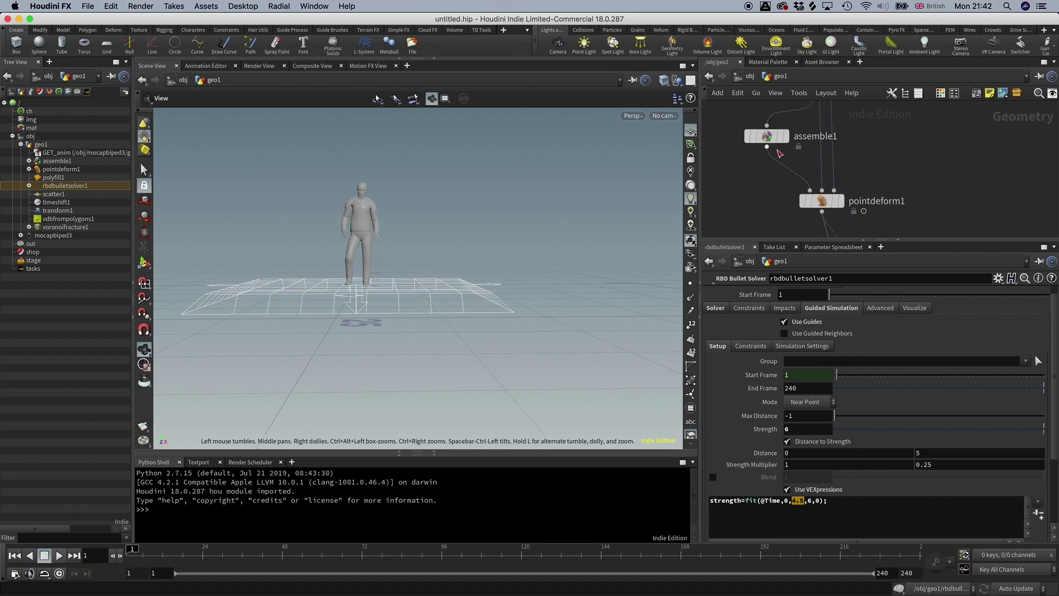
left_click(778, 139)
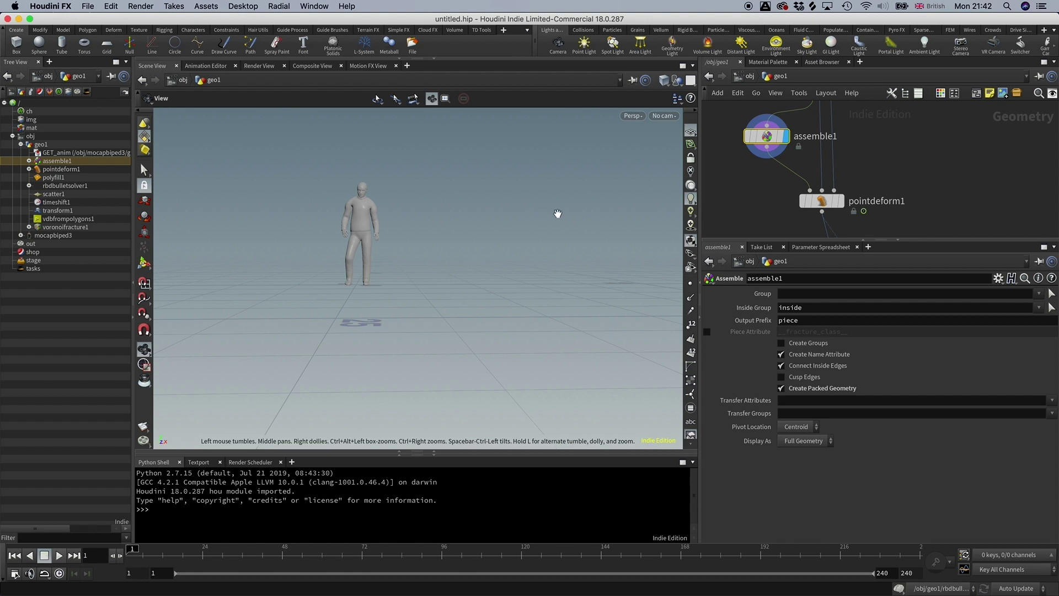
key("Tab")
type("group")
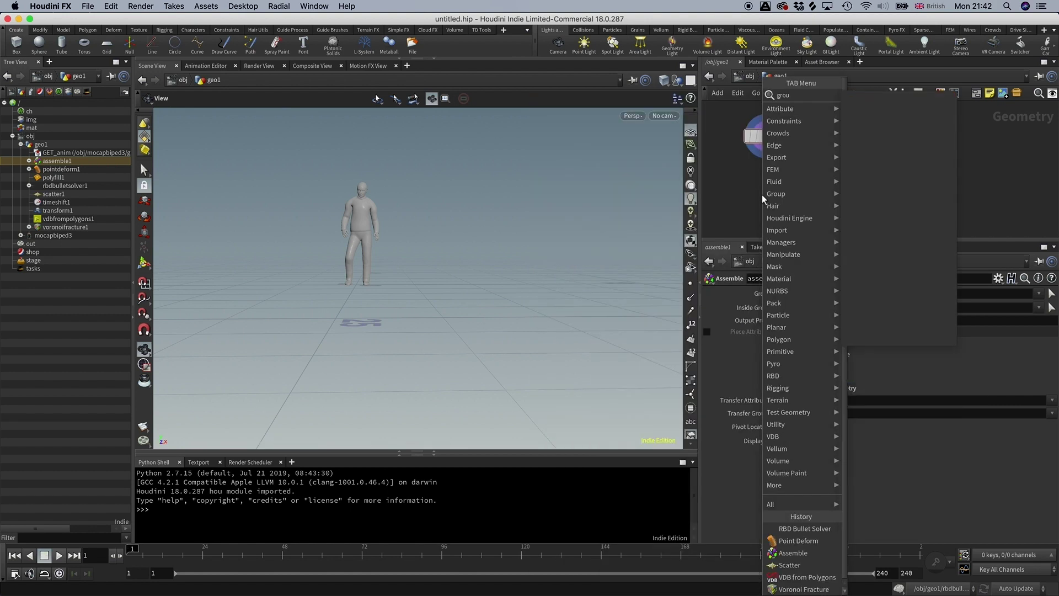
key("Return")
left_click(762, 194)
left_click(746, 186)
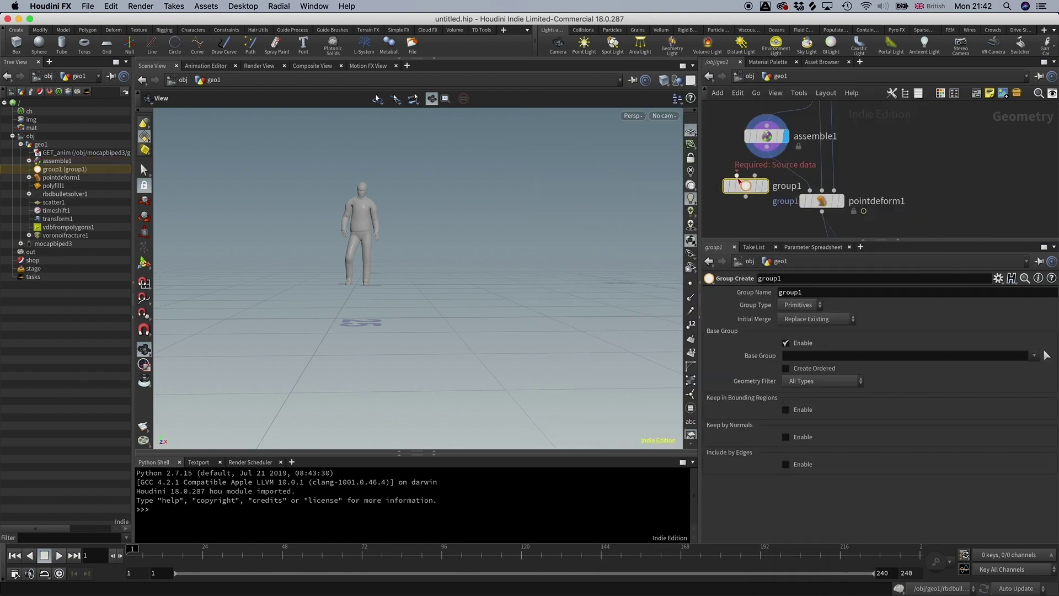
left_click(764, 187)
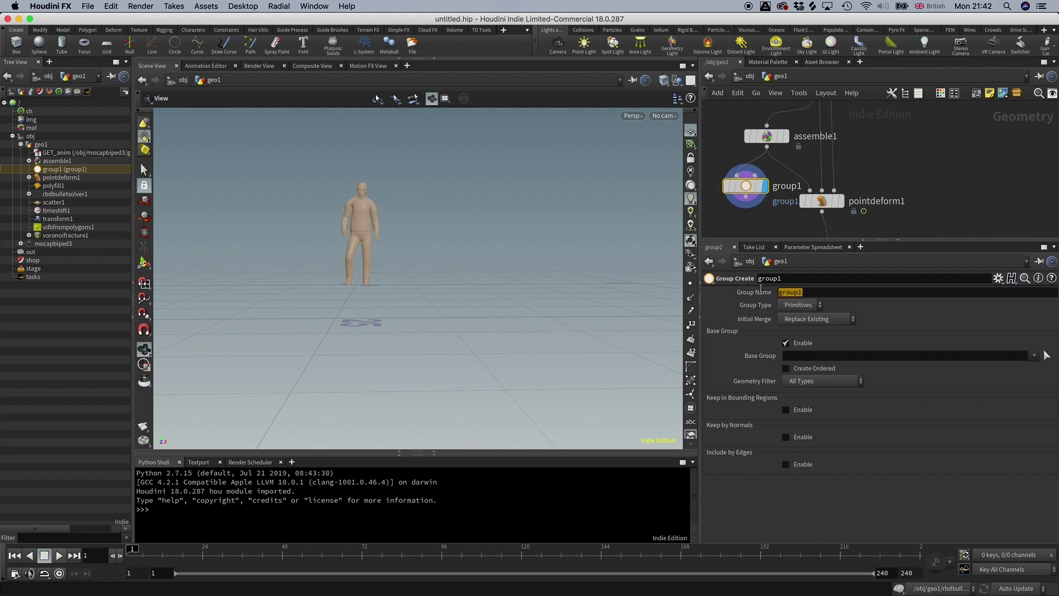
Name the new group arm and set its Group Type to Points
left_click_drag(777, 288, 761, 288)
type("arm")
key("Return")
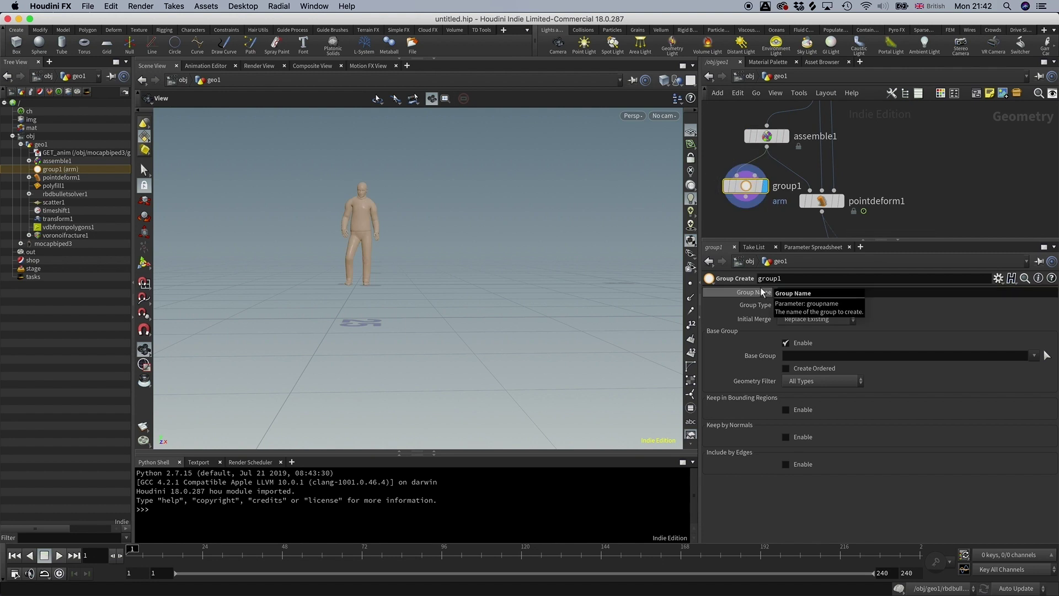
left_click(797, 307)
left_click(798, 332)
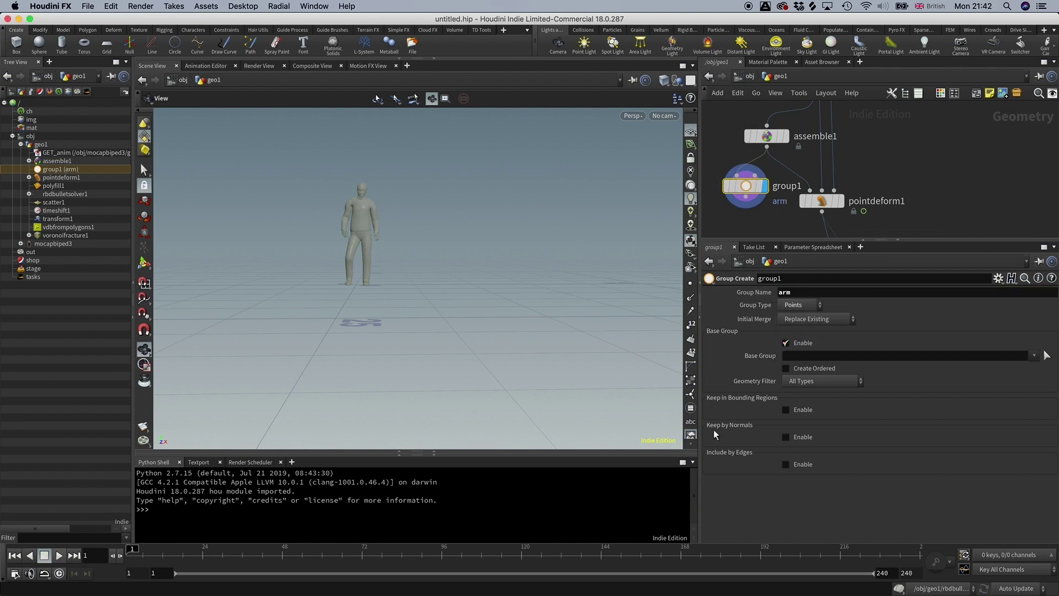
Enable Keep in Bounding Regions for the arm group and move the bounding box to a centre of about 1.92, 4.52, 0
left_click(786, 410)
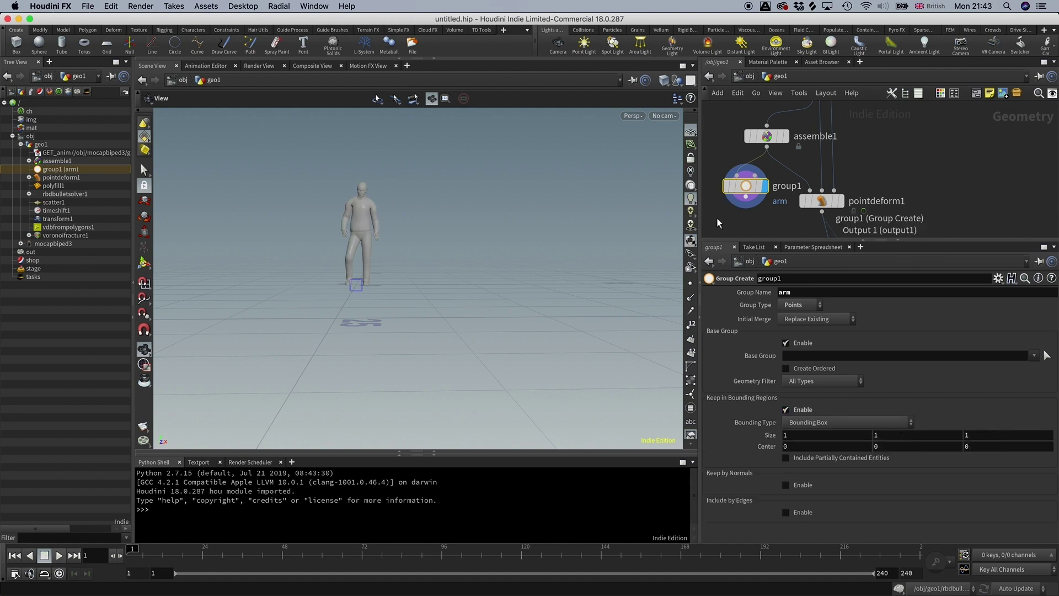
scroll(337, 280, "up", 5)
key("Return")
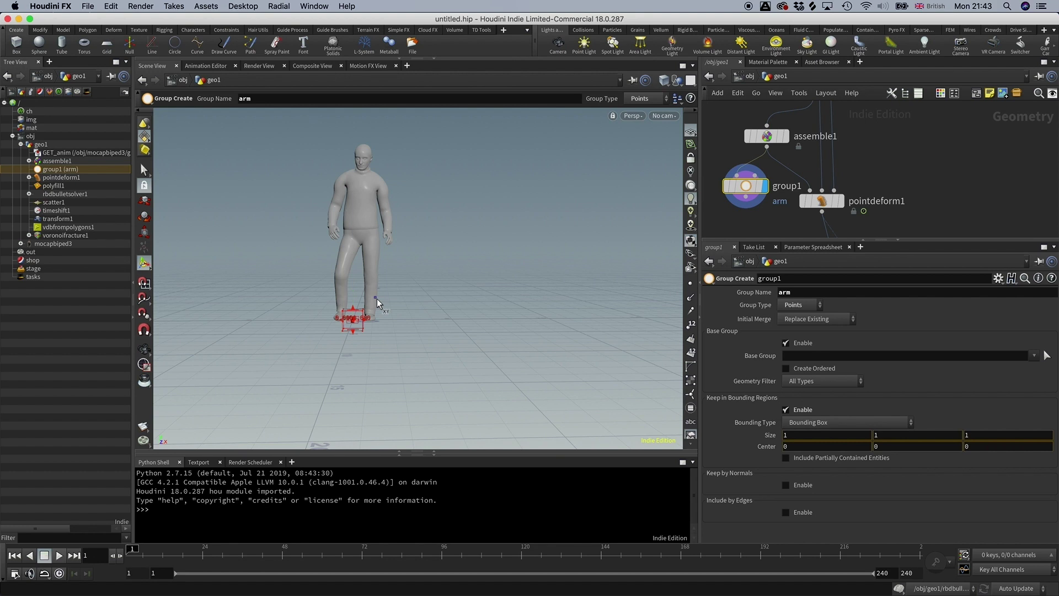
left_click_drag(377, 300, 360, 254)
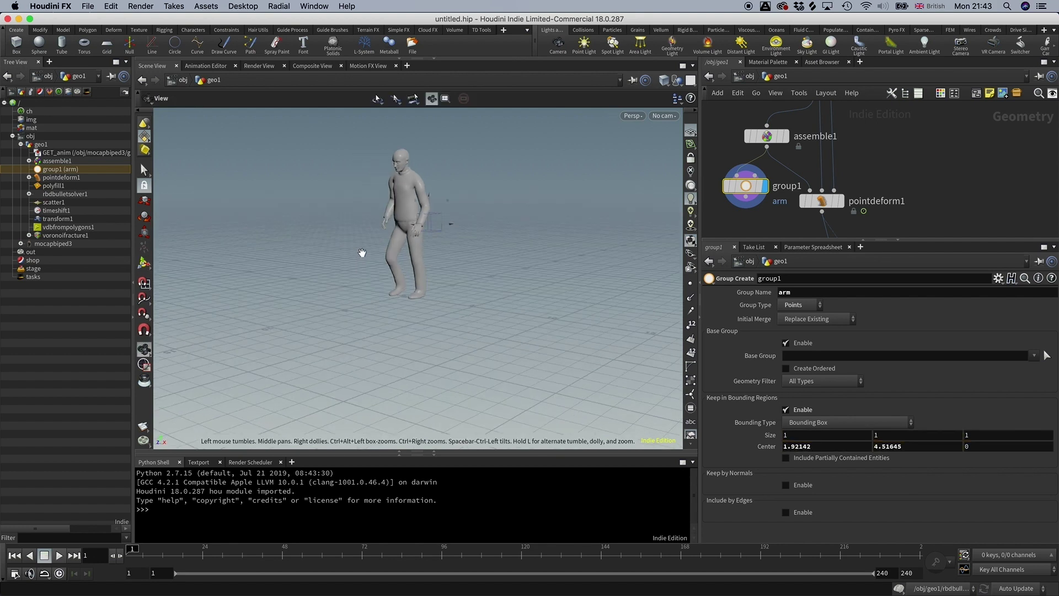
Fit the bounding box around the character's arm, sized about 1.27 × 3.84 × 2.87 and centred at about 1.79, 4.95, 0.94
left_click_drag(423, 225, 421, 253)
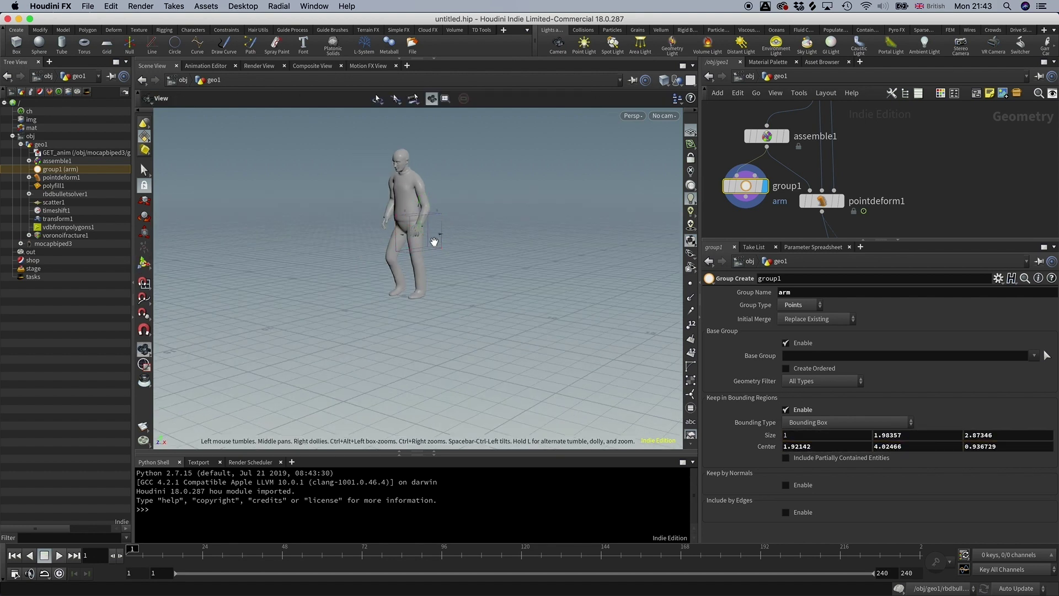
middle_click_drag(425, 234, 422, 279, "alt")
scroll(422, 278, "up", 3)
mouse_move(421, 279)
left_mouse_down("alt")
mouse_move(430, 276)
mouse_move(426, 234)
mouse_move(425, 271)
mouse_move(401, 278)
left_mouse_up("alt")
key("Return")
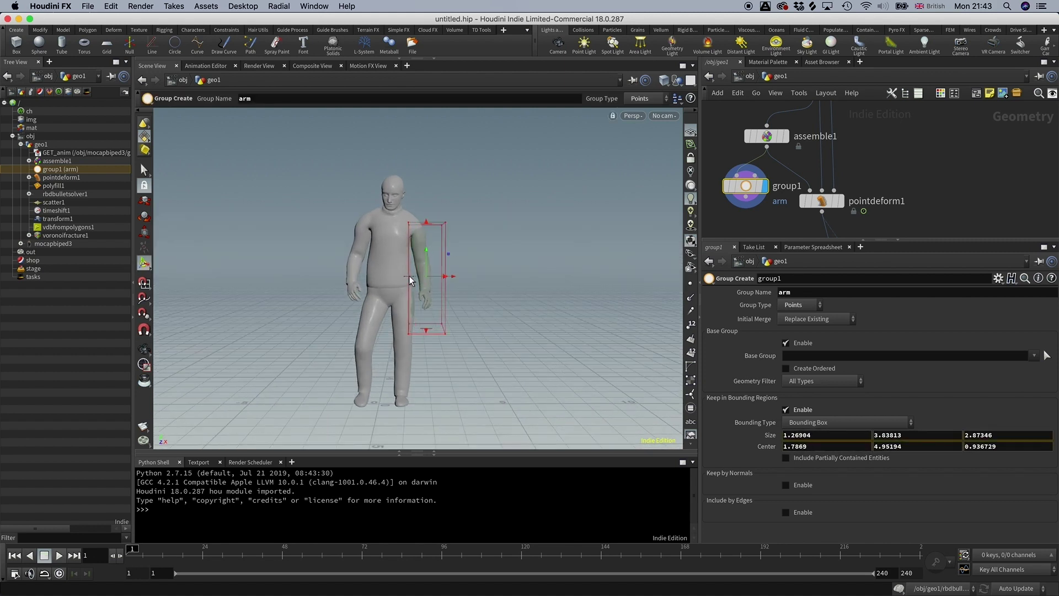
key("Escape")
left_click_drag(461, 307, 468, 274)
right_click_drag(510, 296, 420, 328)
left_click_drag(419, 328, 449, 326)
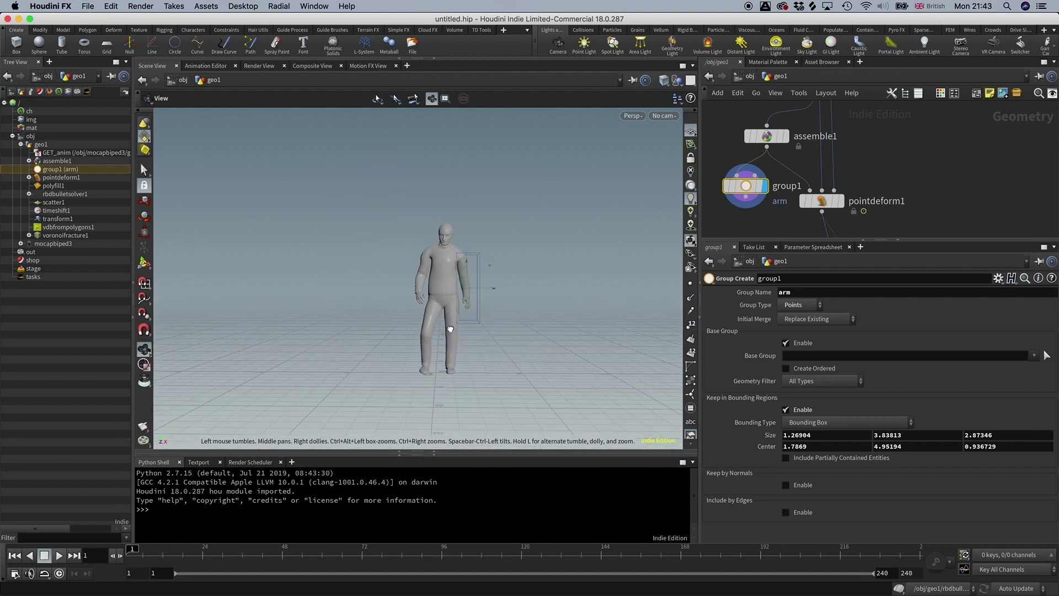
key("Return")
Connect the arm group node's output to the Mesh to Deform input of pointdeform1
middle_click_drag(757, 203, 751, 182)
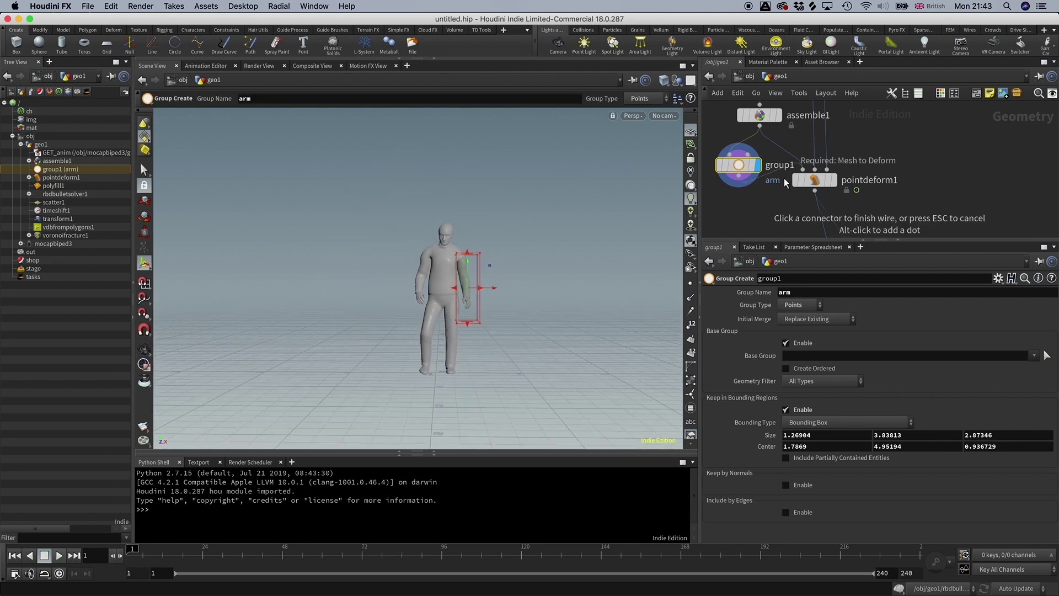
scroll(822, 143, "down", 3)
left_click_drag(823, 132, 825, 168)
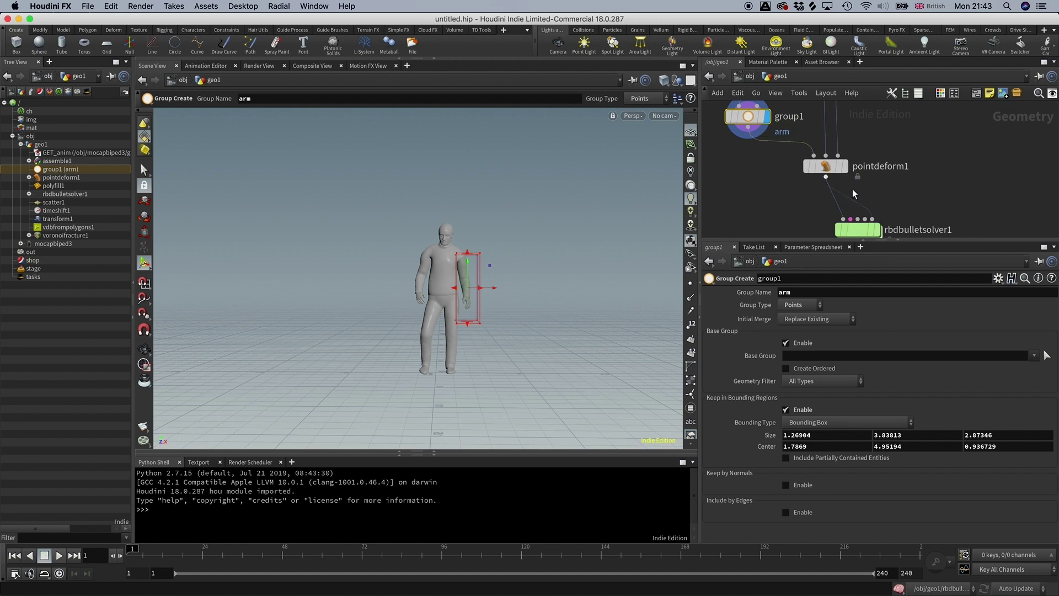
middle_click_drag(861, 232, 831, 175)
left_click_drag(829, 174, 820, 176)
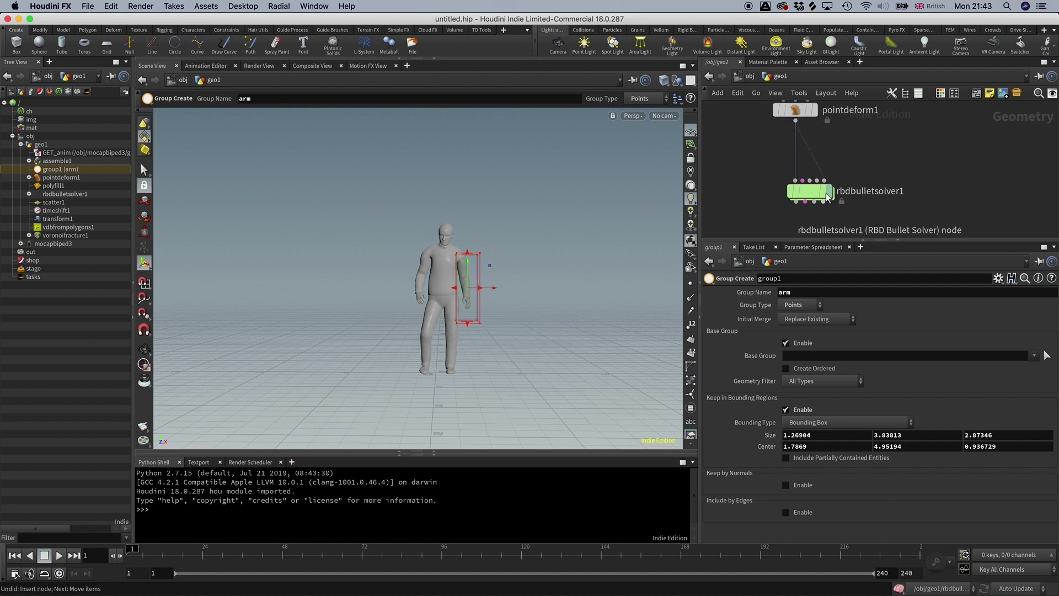
left_click(810, 191)
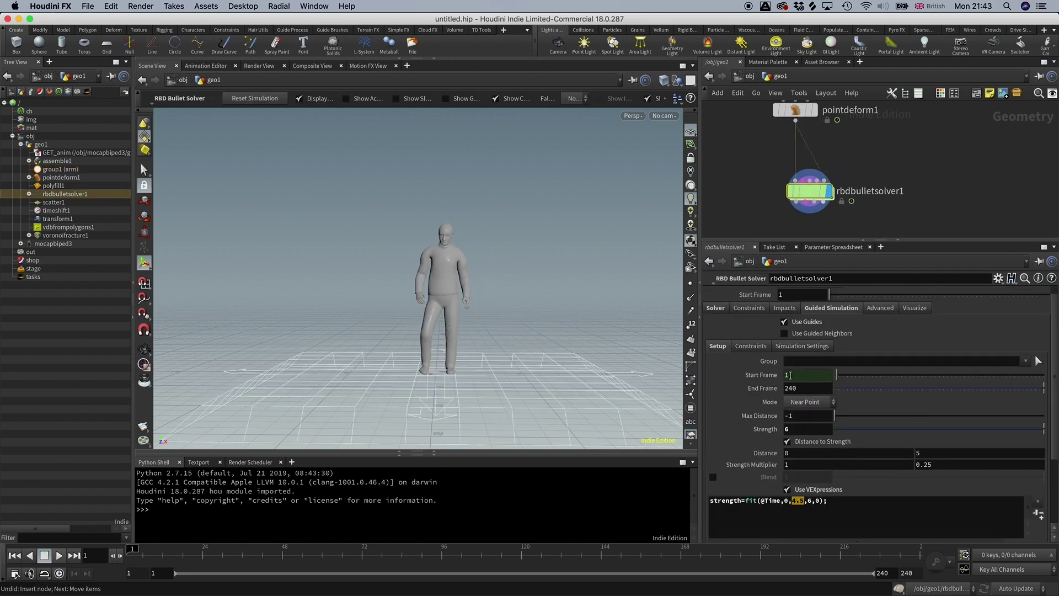
left_click(710, 502)
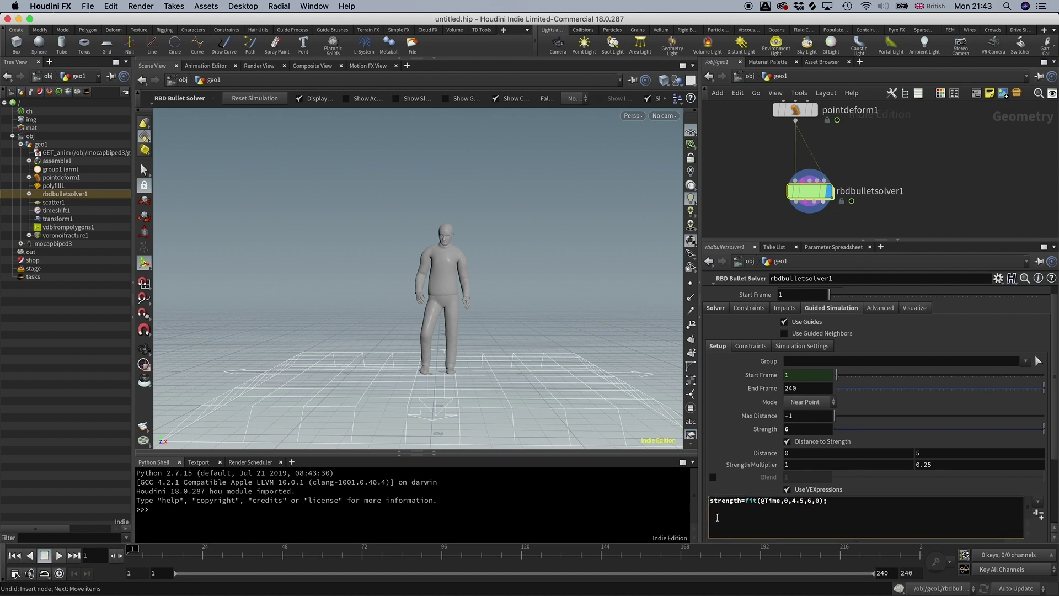
key("Return")
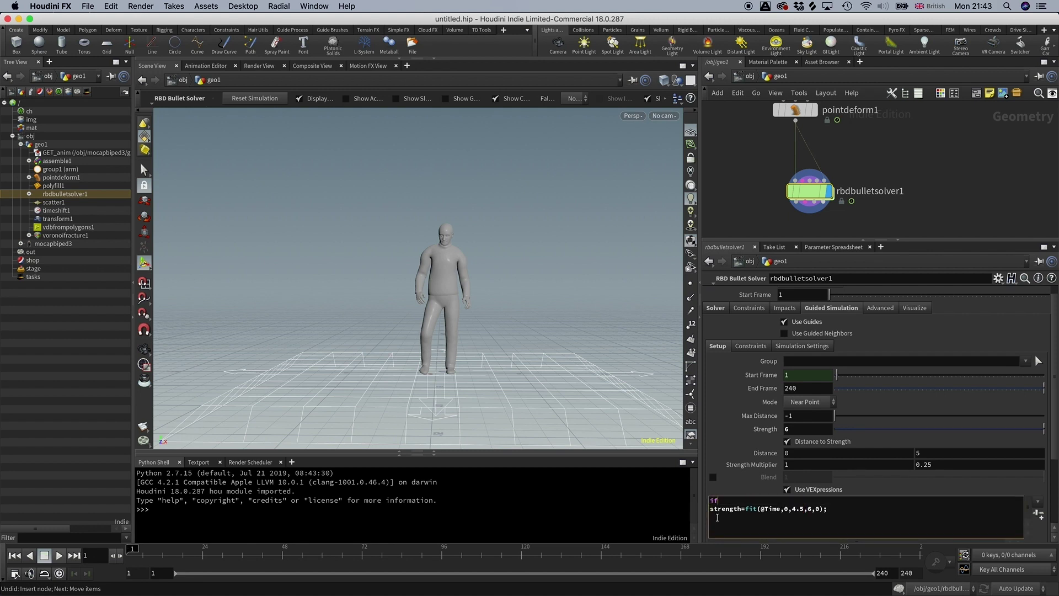
type("if(inpoin")
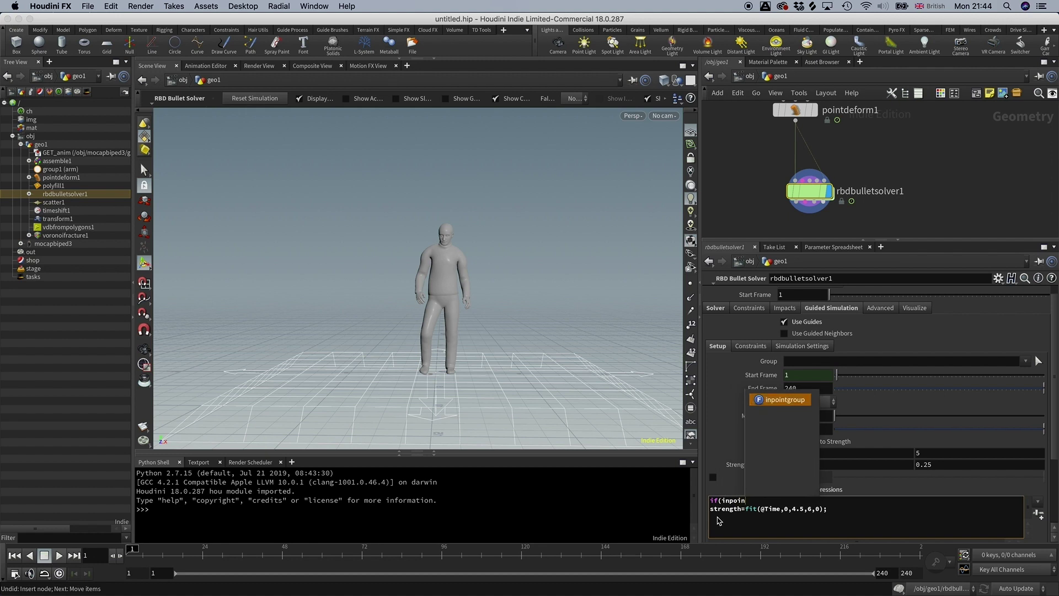
key("Return")
type("(0,")
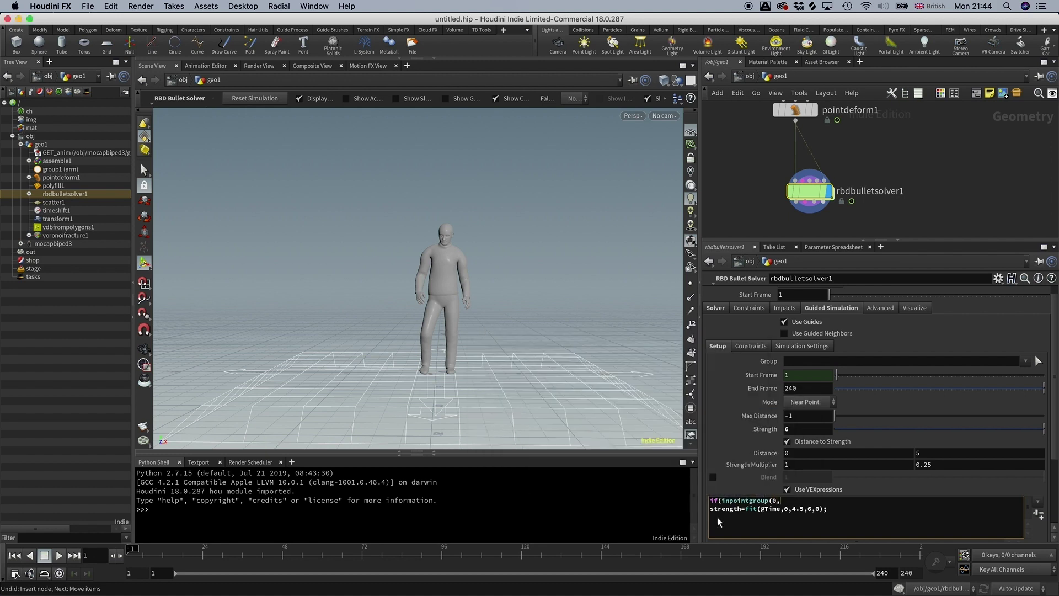
type("\"arm\",@ptnum))")
key("Return")
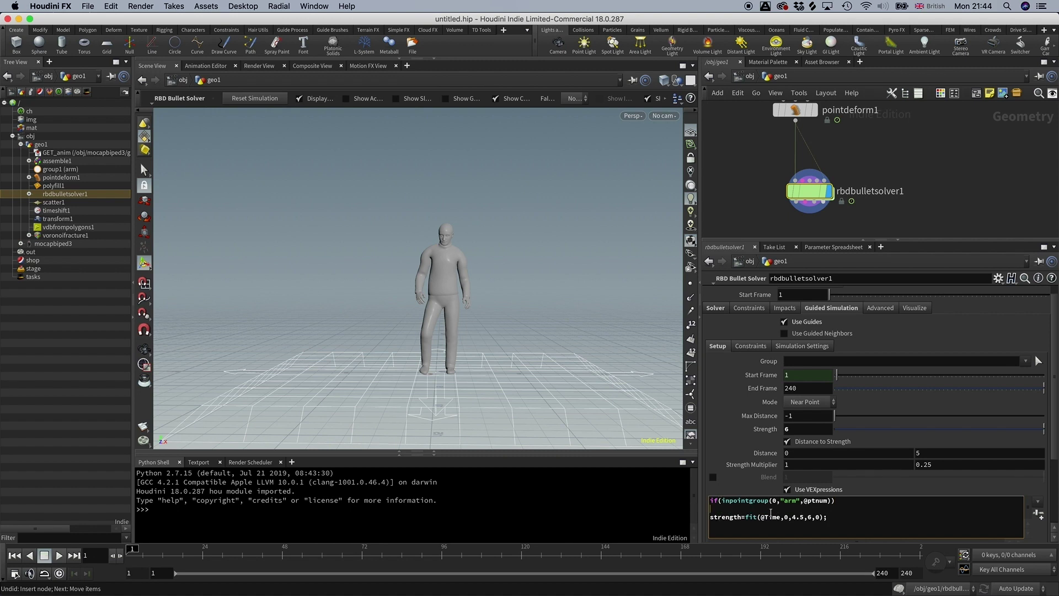
left_click_drag(827, 519, 712, 518)
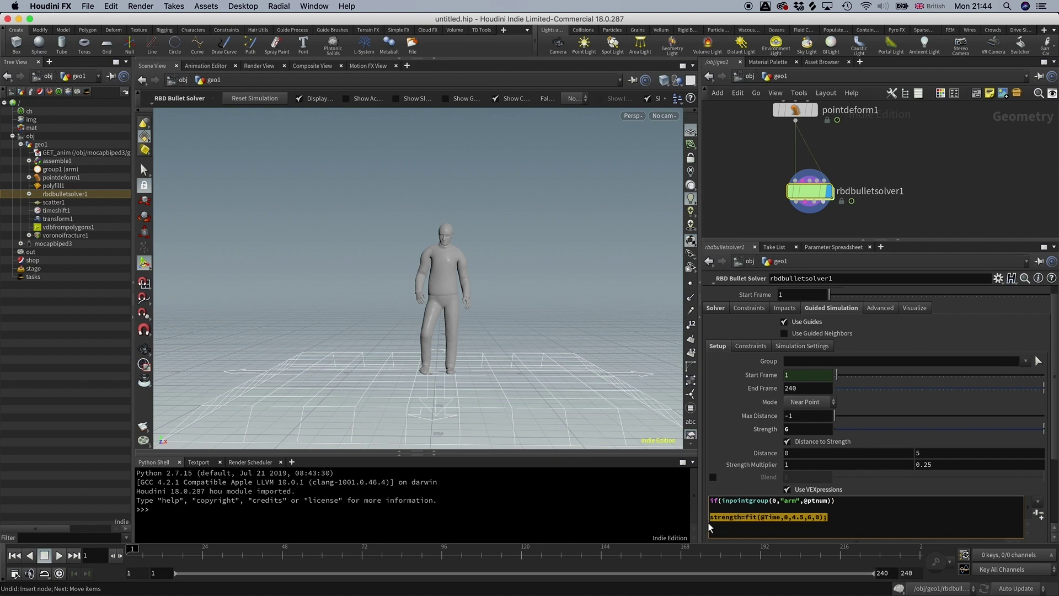
key("super+c")
left_click(709, 527)
key("super+v")
key("Tab")
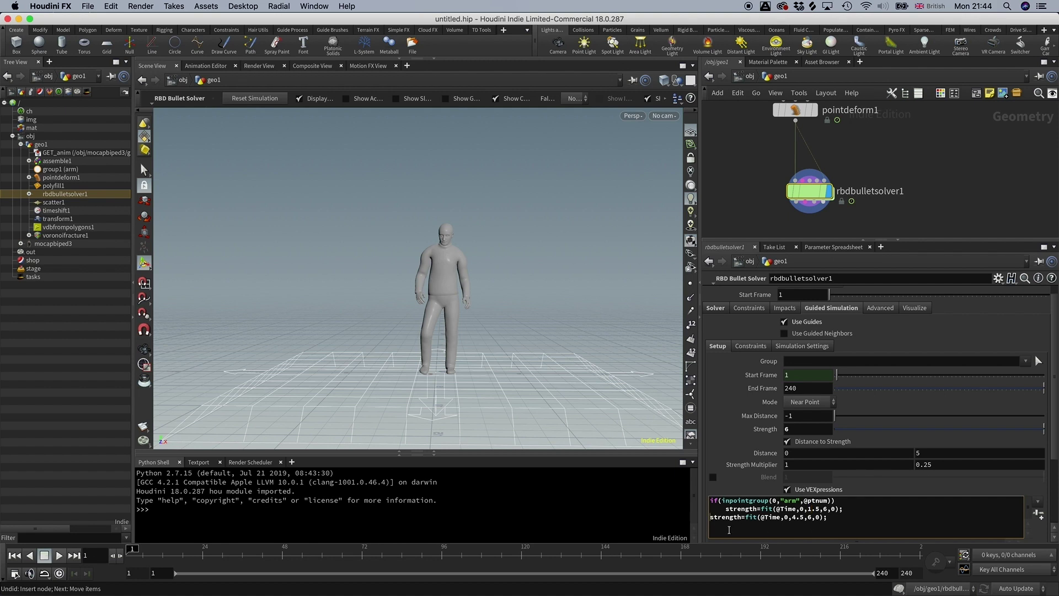
key("Return")
type("else")
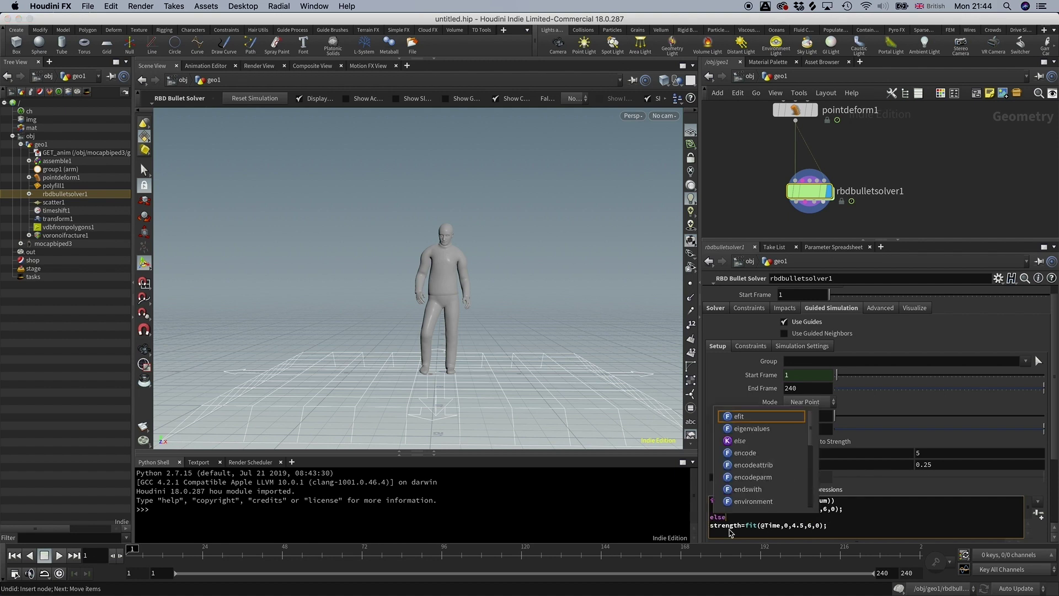
key("Tab")
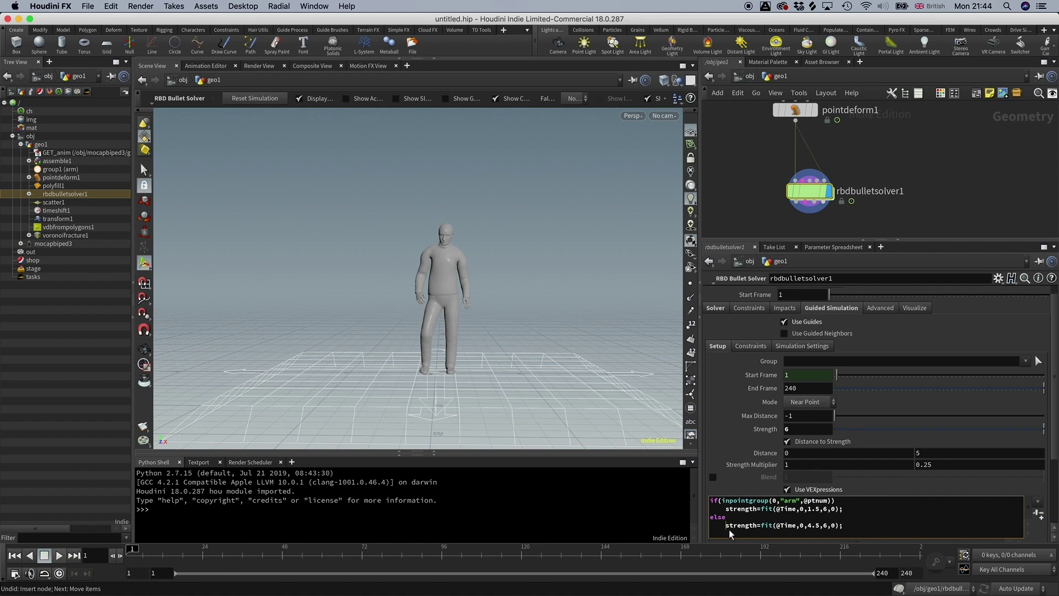
Play the simulation with the separate arm guide strength, then scrub back to frame 67 to inspect the arm breaking off
scroll(464, 285, "down", 4)
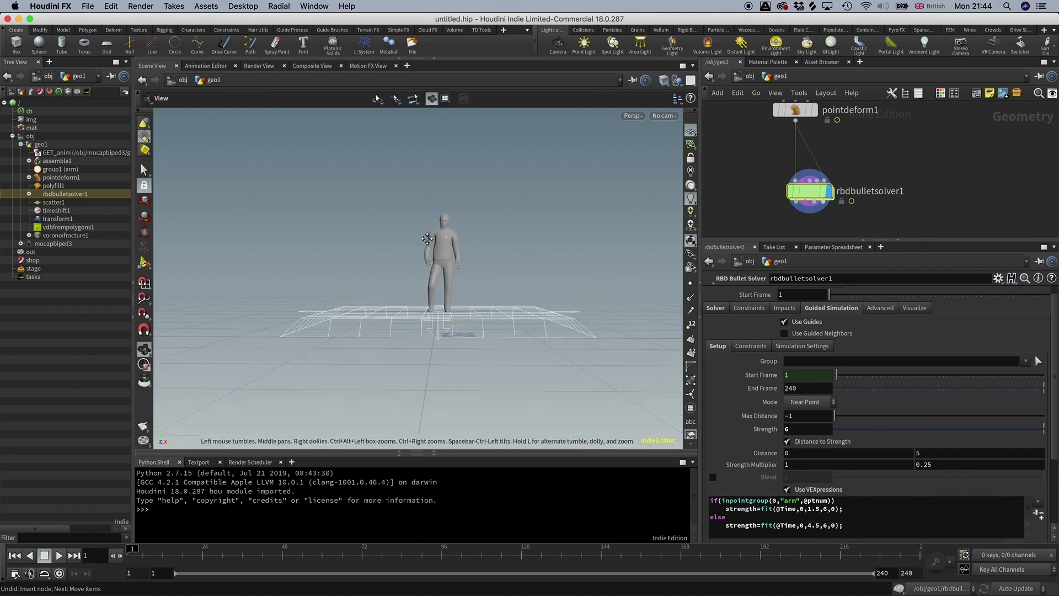
left_click_drag(464, 286, 473, 244, "alt")
left_click(59, 556)
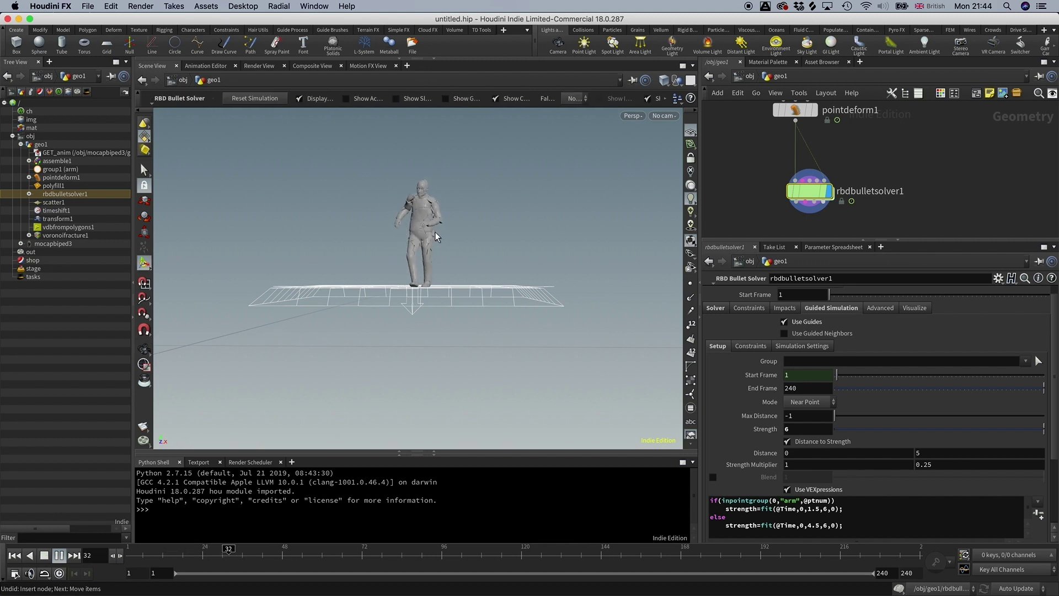
key("Escape")
left_click_drag(422, 279, 410, 309, "alt")
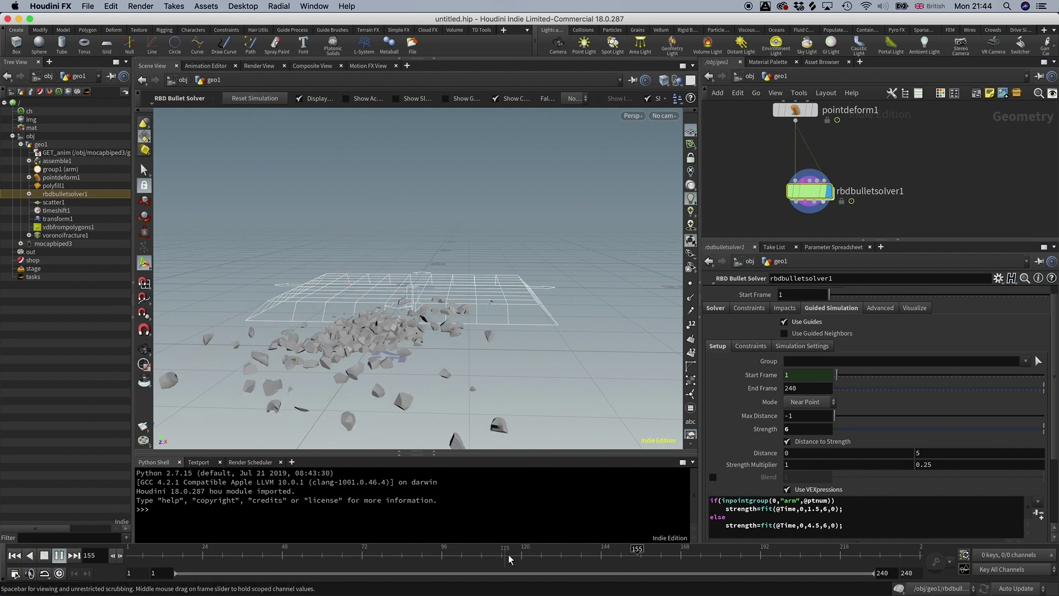
left_click_drag(663, 550, 345, 552)
key("space")
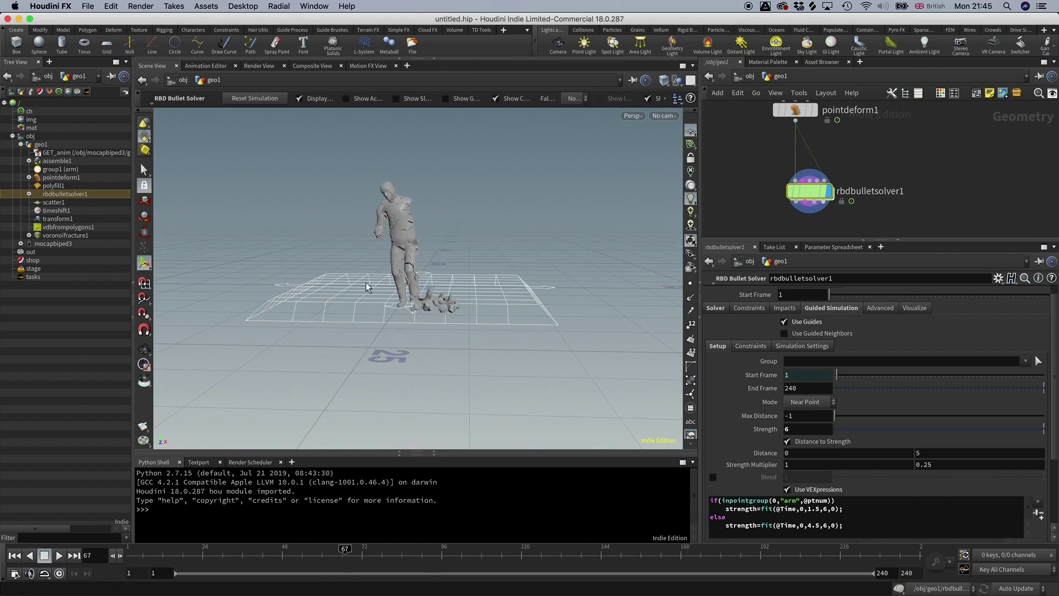